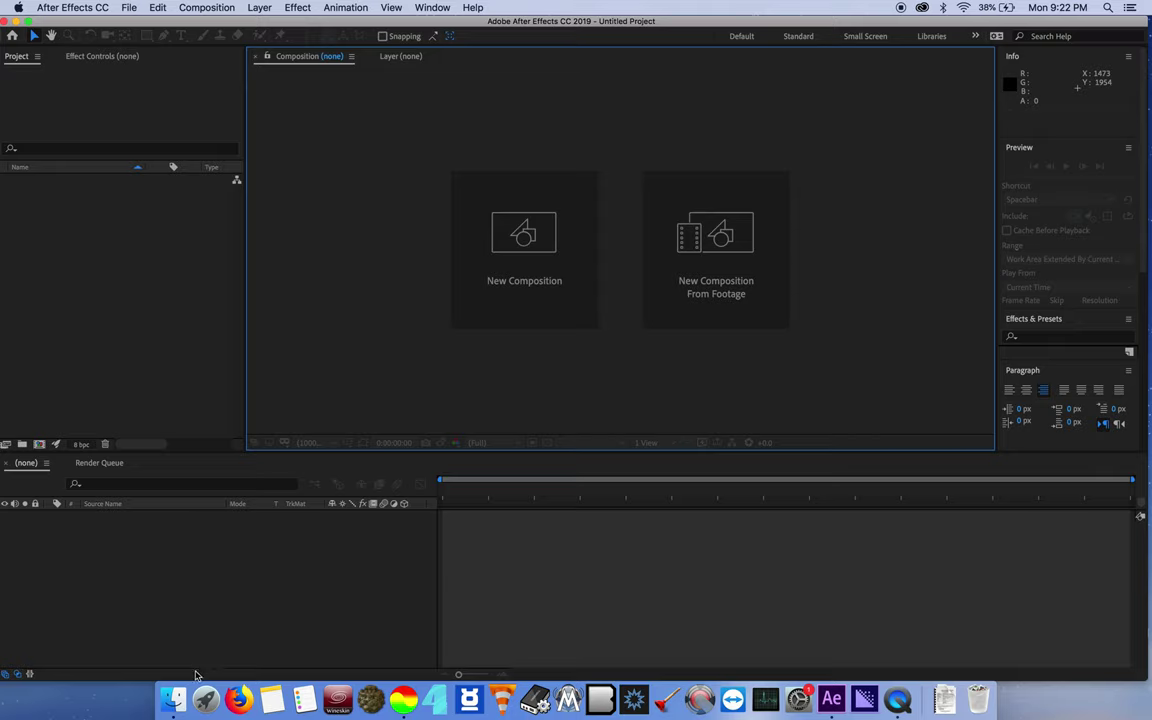
- Preview the 360 car footage from the Tutorial folder in Finder
{"action": "left_click", "coordinate": [172, 698]}
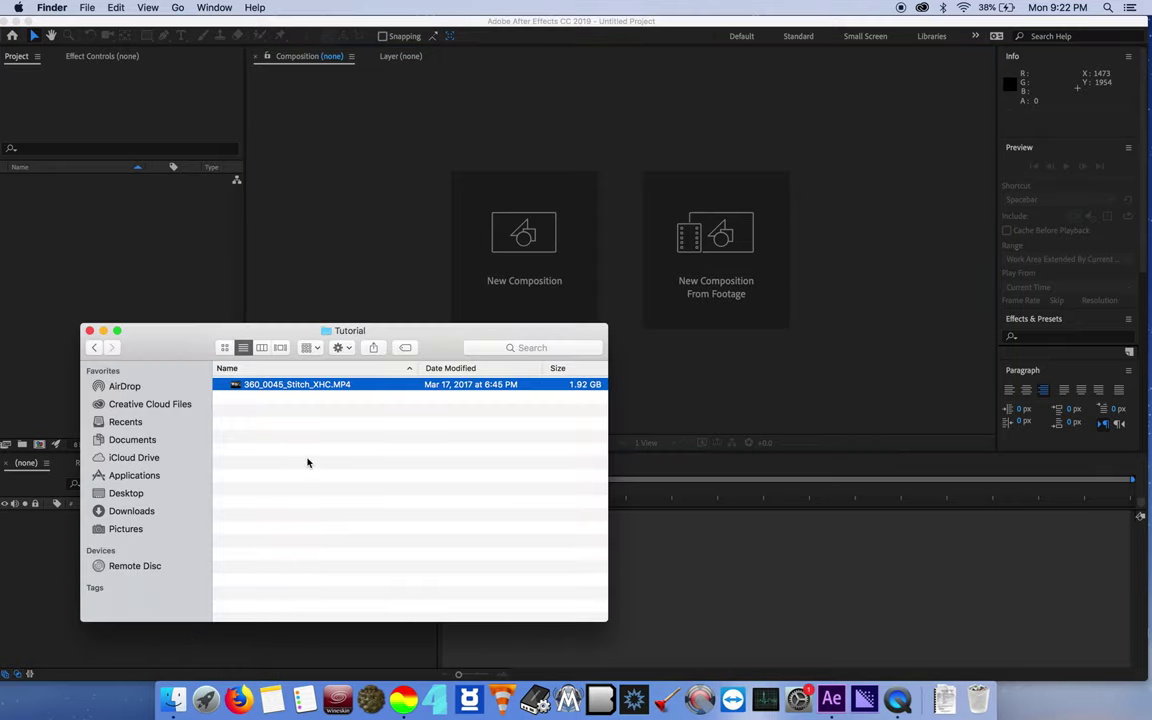
{"action": "key", "text": "space"}
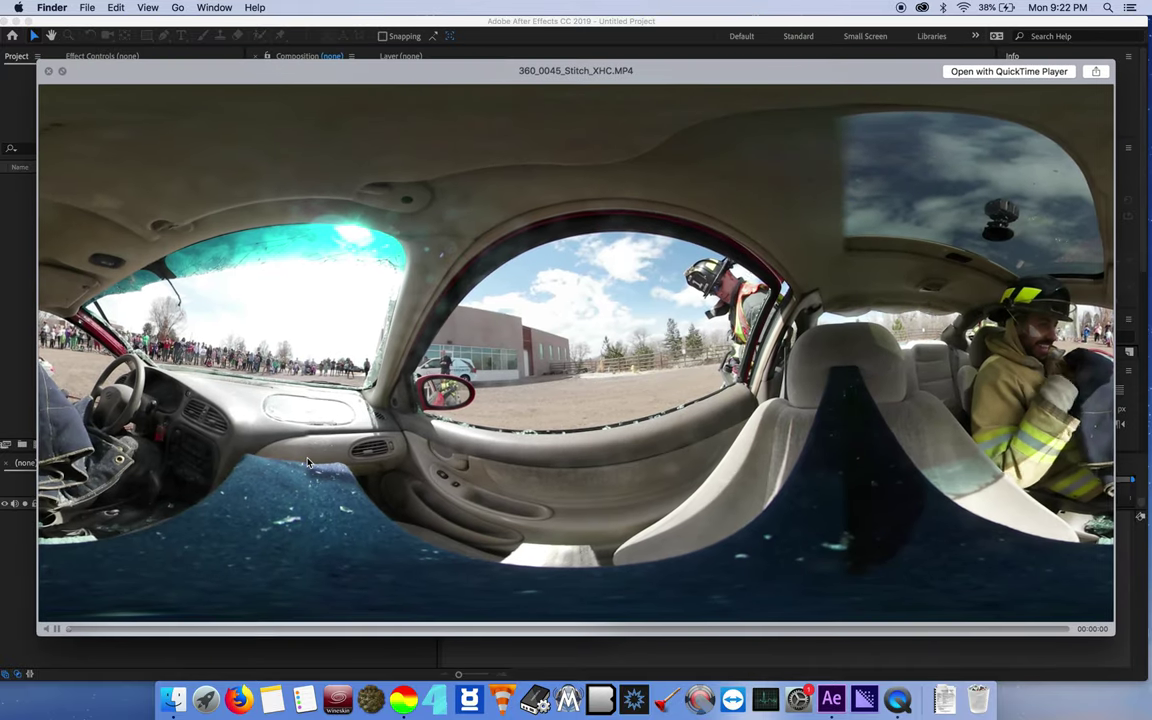
{"action": "left_click", "coordinate": [263, 630]}
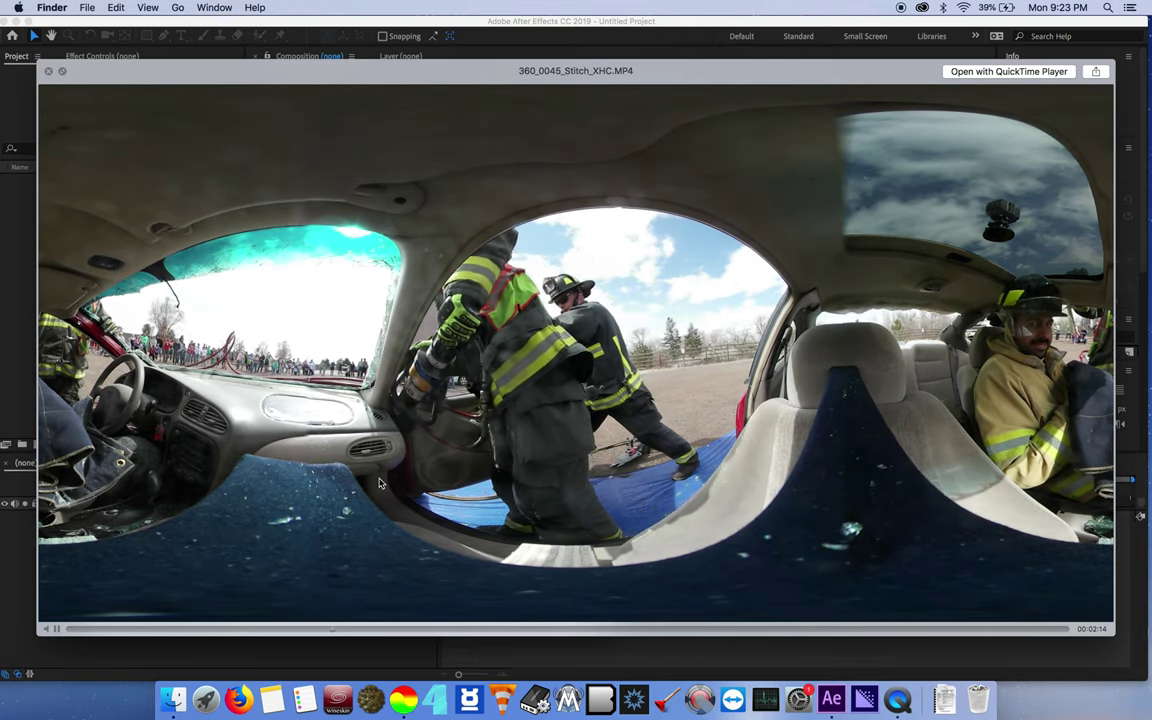
{"action": "left_click", "coordinate": [48, 73]}
- Bring After Effects to the front and check its version information
{"action": "left_click", "coordinate": [68, 234]}
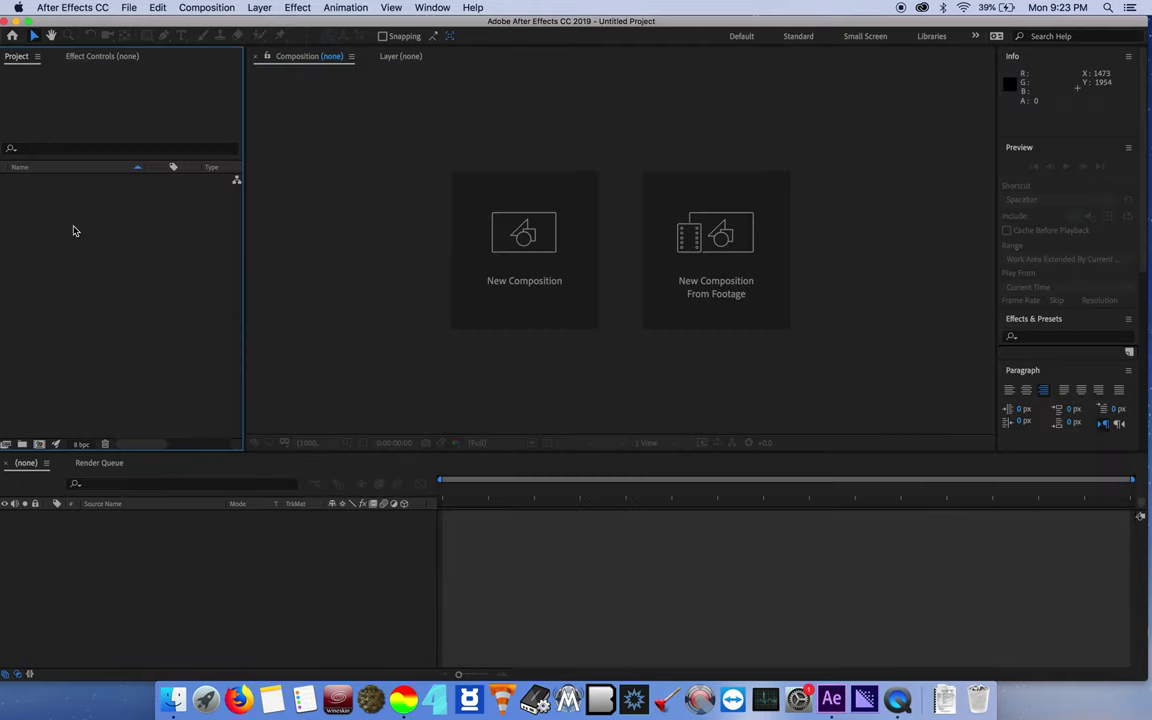
{"action": "left_click", "coordinate": [84, 6]}
{"action": "left_click", "coordinate": [87, 22]}
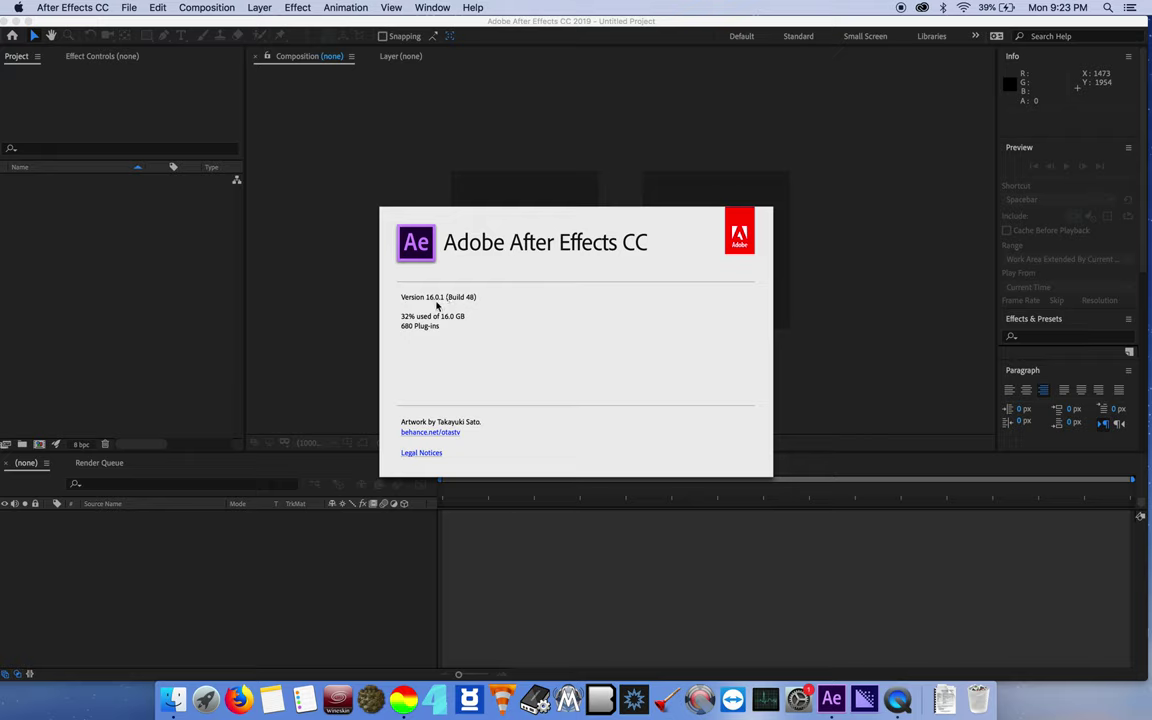
{"action": "left_click", "coordinate": [433, 306]}
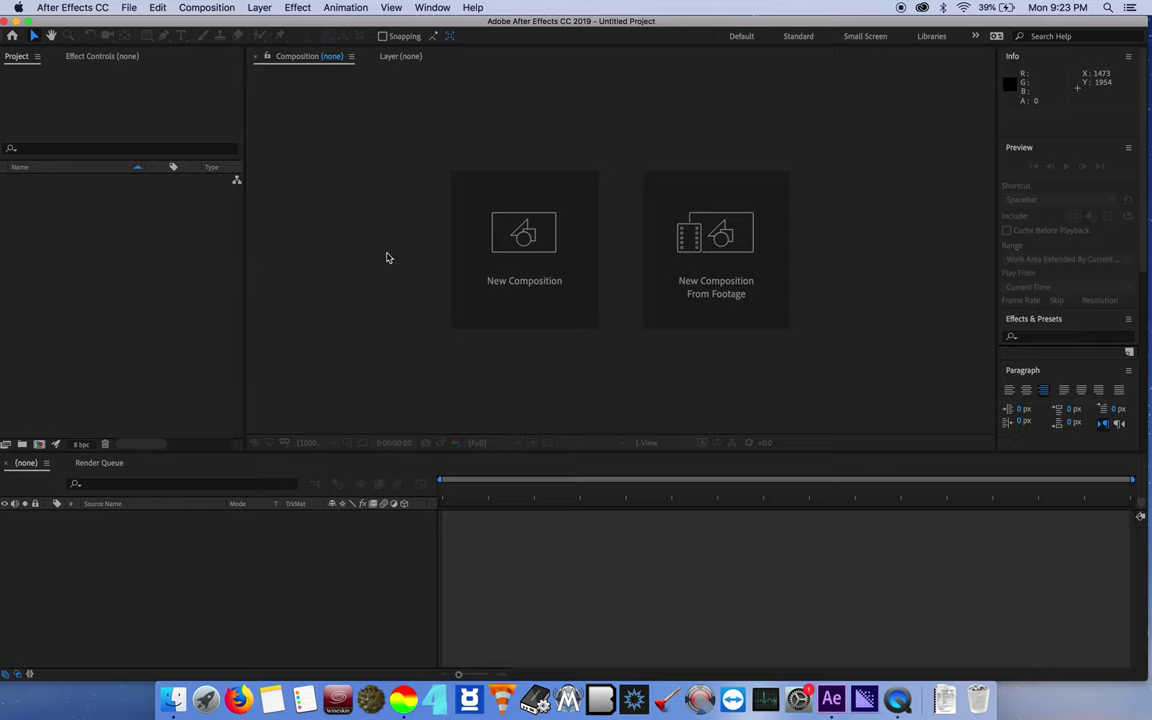
- Import 360_0045_Stitch_XHC.MP4 into the project and build a composition from it
{"action": "left_click", "coordinate": [168, 206]}
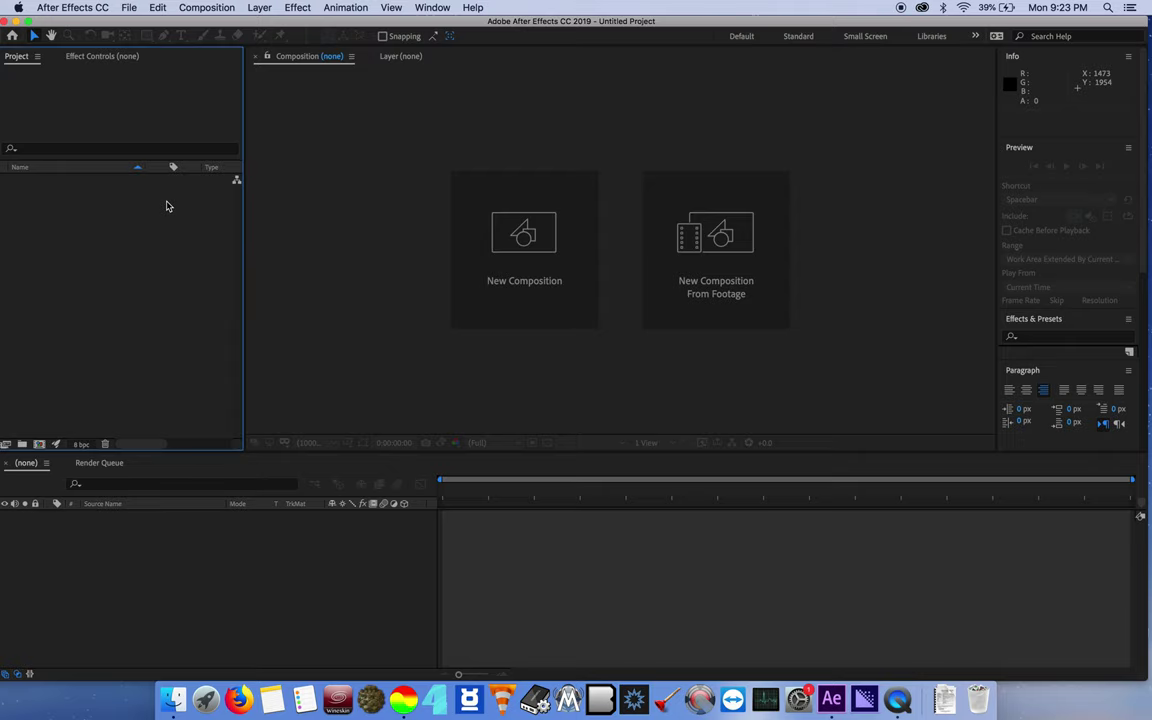
{"action": "left_click", "coordinate": [172, 693]}
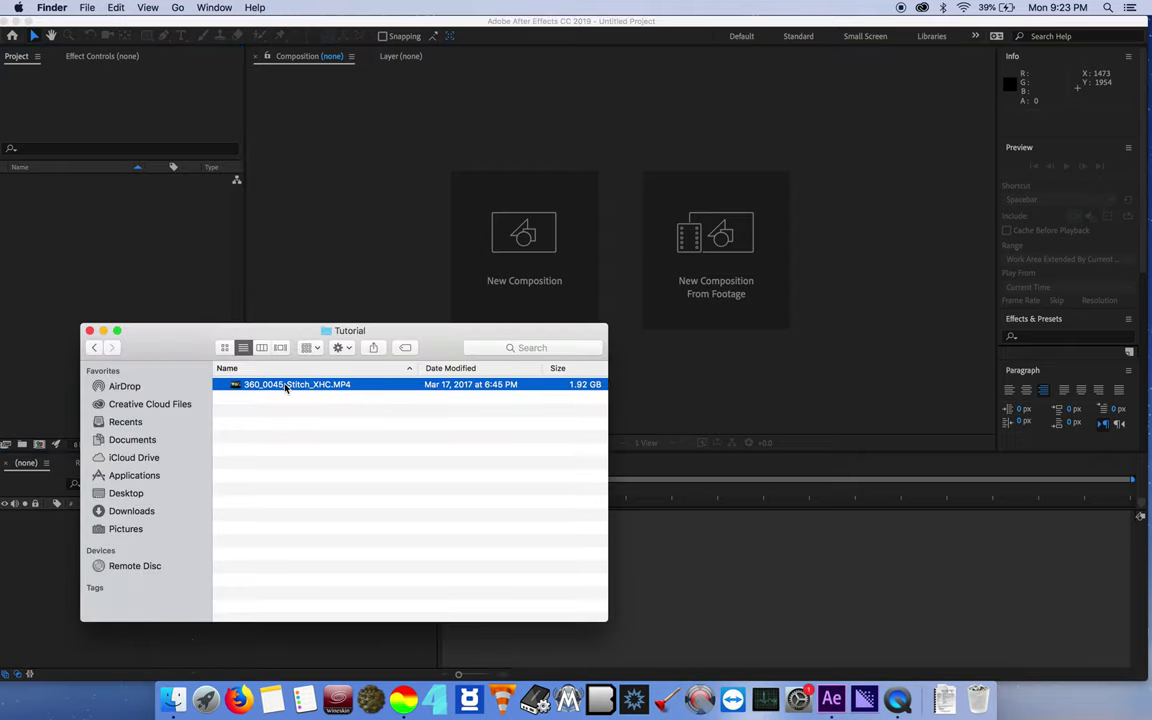
{"action": "left_click_drag", "start_coordinate": [286, 387], "coordinate": [118, 271]}
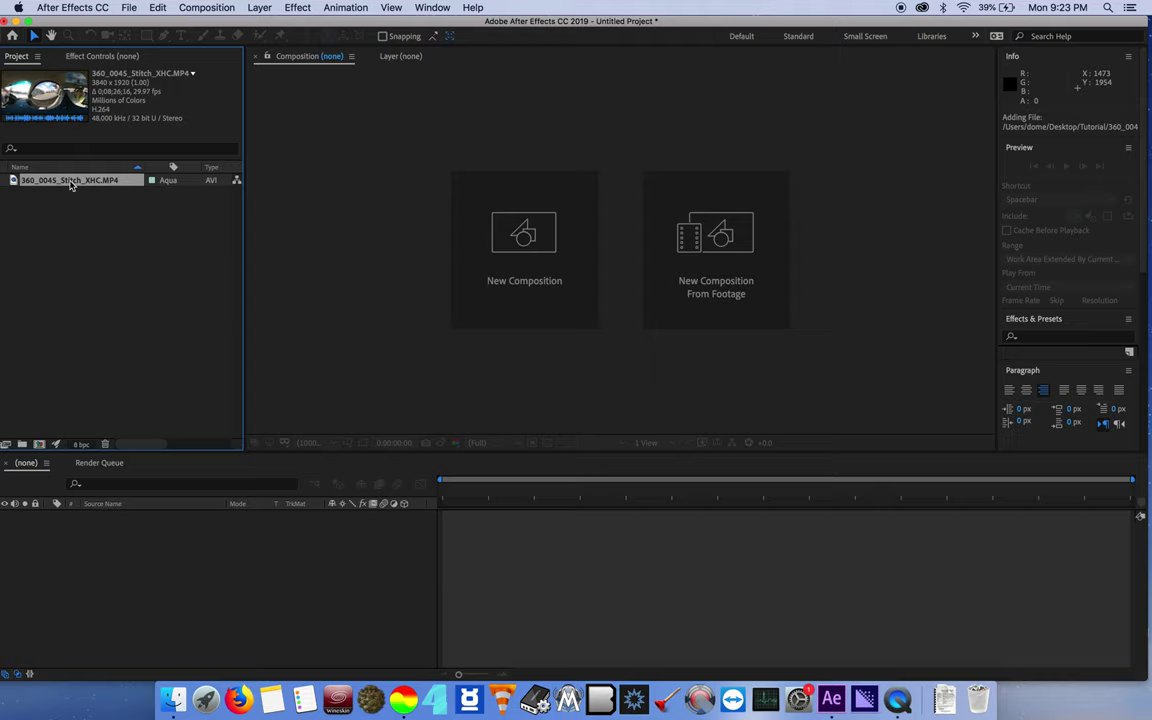
{"action": "left_click_drag", "start_coordinate": [70, 183], "coordinate": [40, 446]}
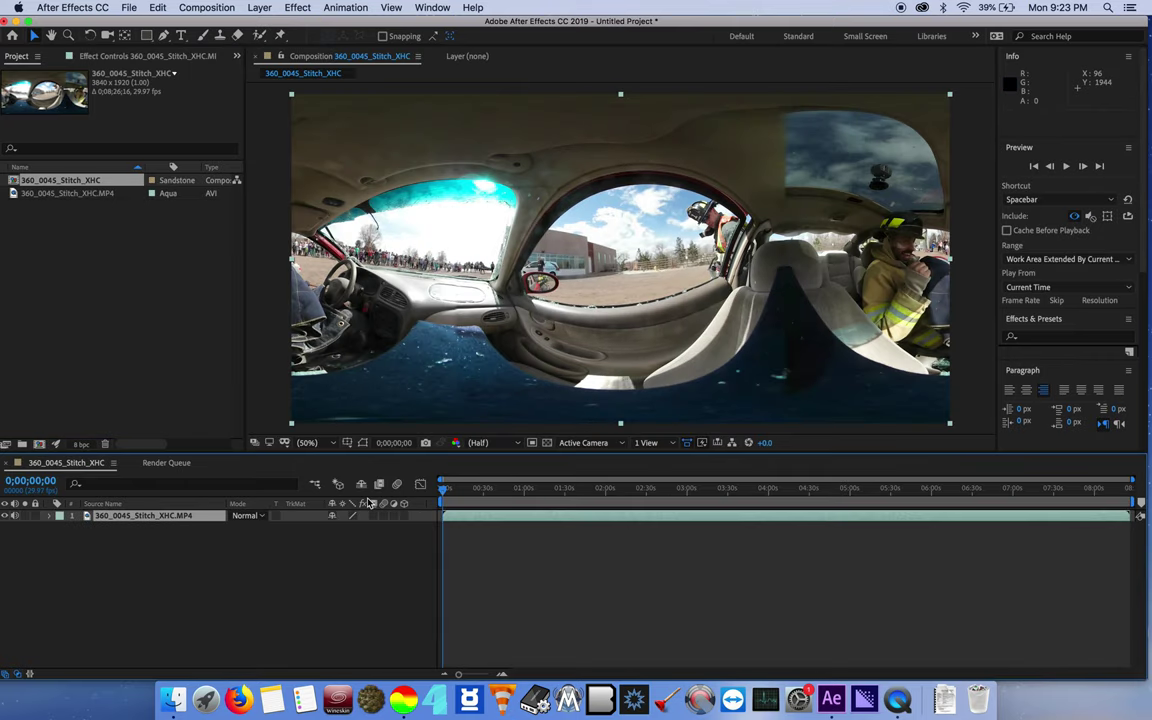
- Check the frame at 0;00;28;23, zoom the timeline, then park at 0;00;01;09
{"action": "left_click", "coordinate": [482, 490]}
{"action": "scroll", "coordinate": [493, 541], "scroll_direction": "up", "scroll_amount": 5}
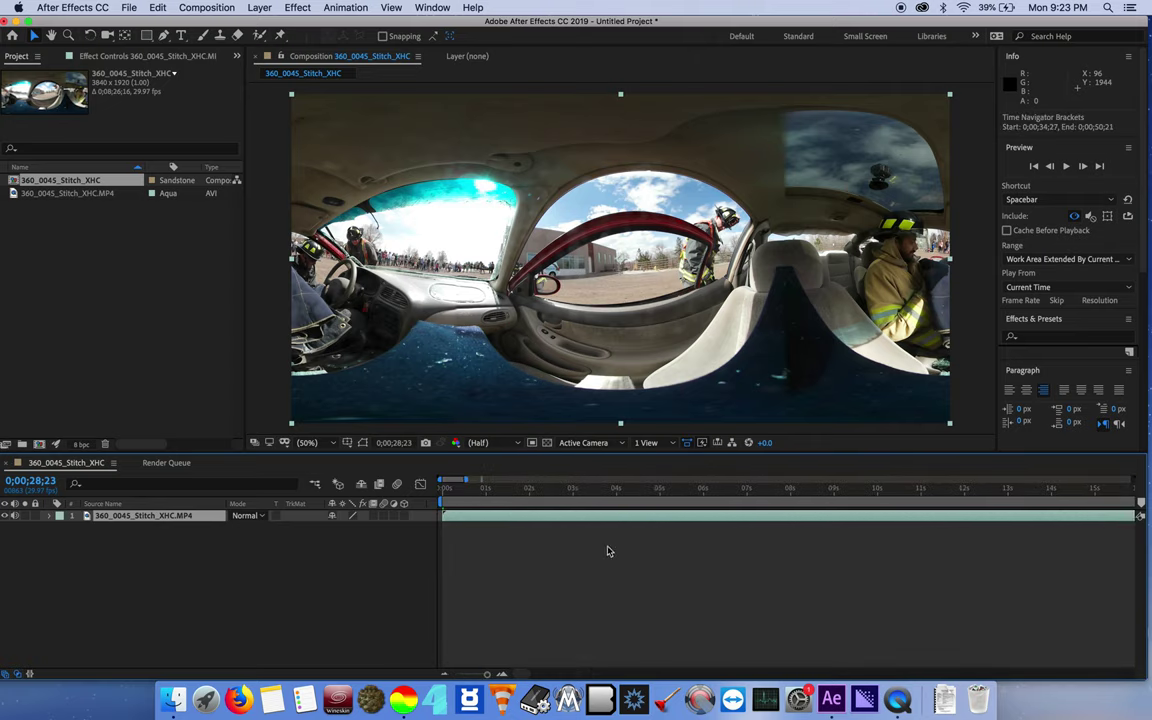
{"action": "left_click", "coordinate": [500, 490]}
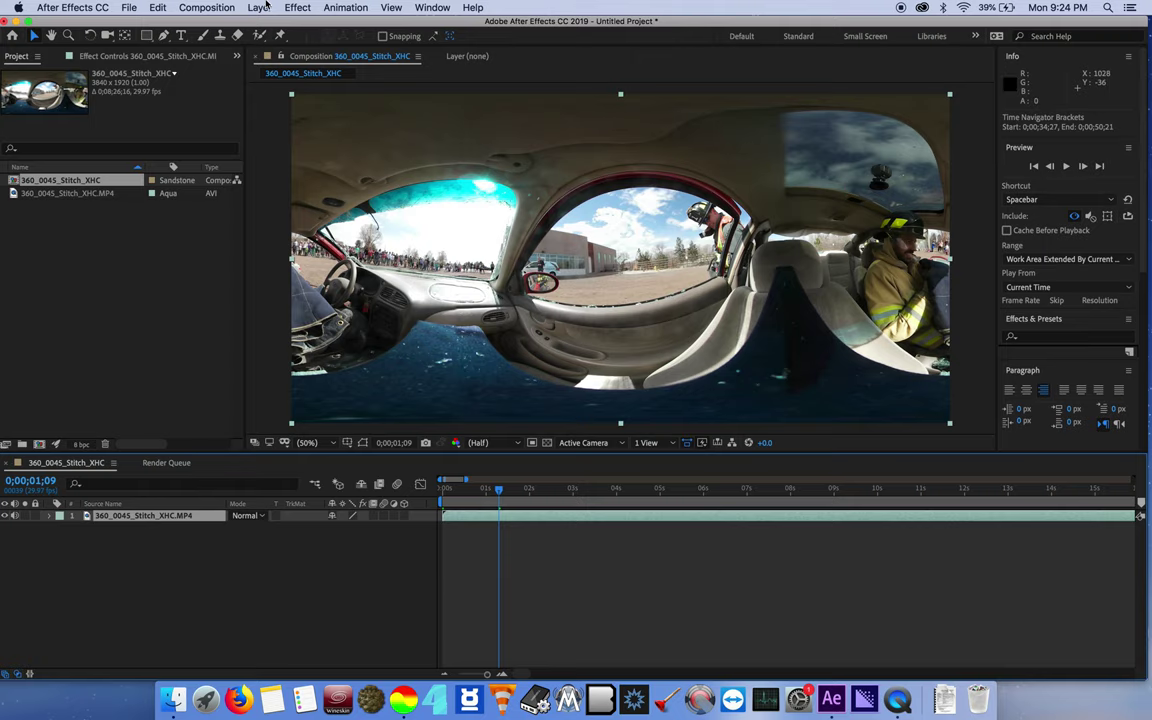
- Apply Effect > Immersive Video > VR Converter to the 360_0045_Stitch_XHC.MP4 layer
{"action": "left_click", "coordinate": [298, 8]}
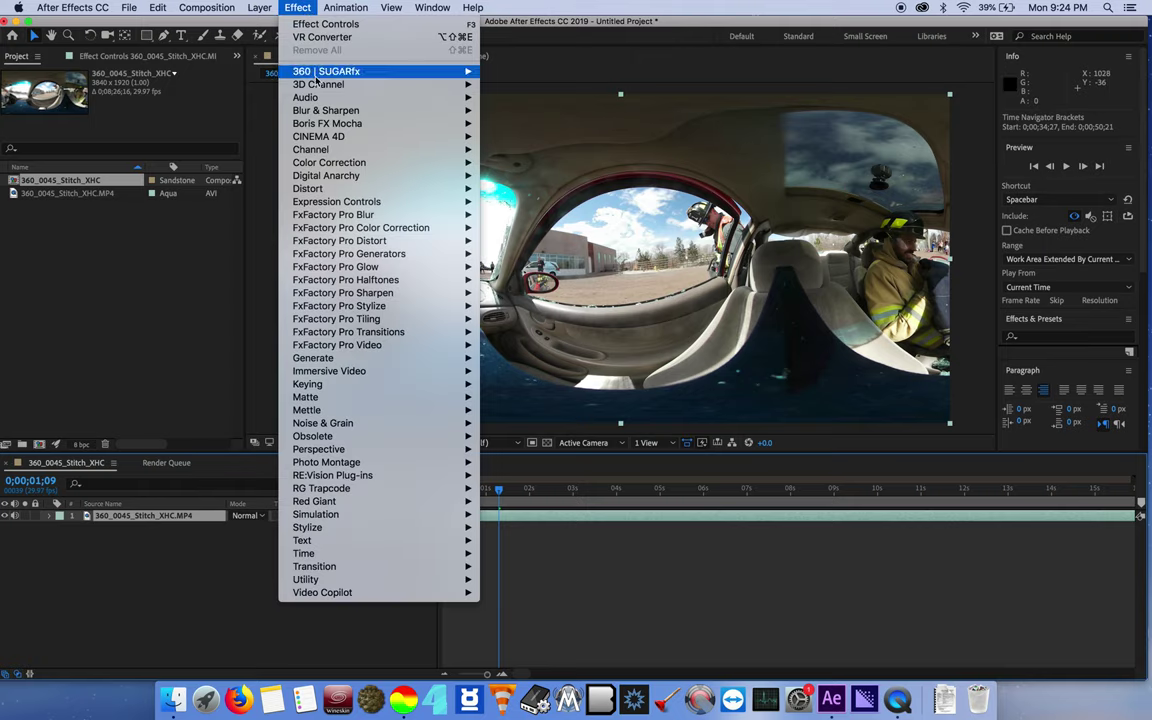
{"action": "mouse_move", "coordinate": [363, 371]}
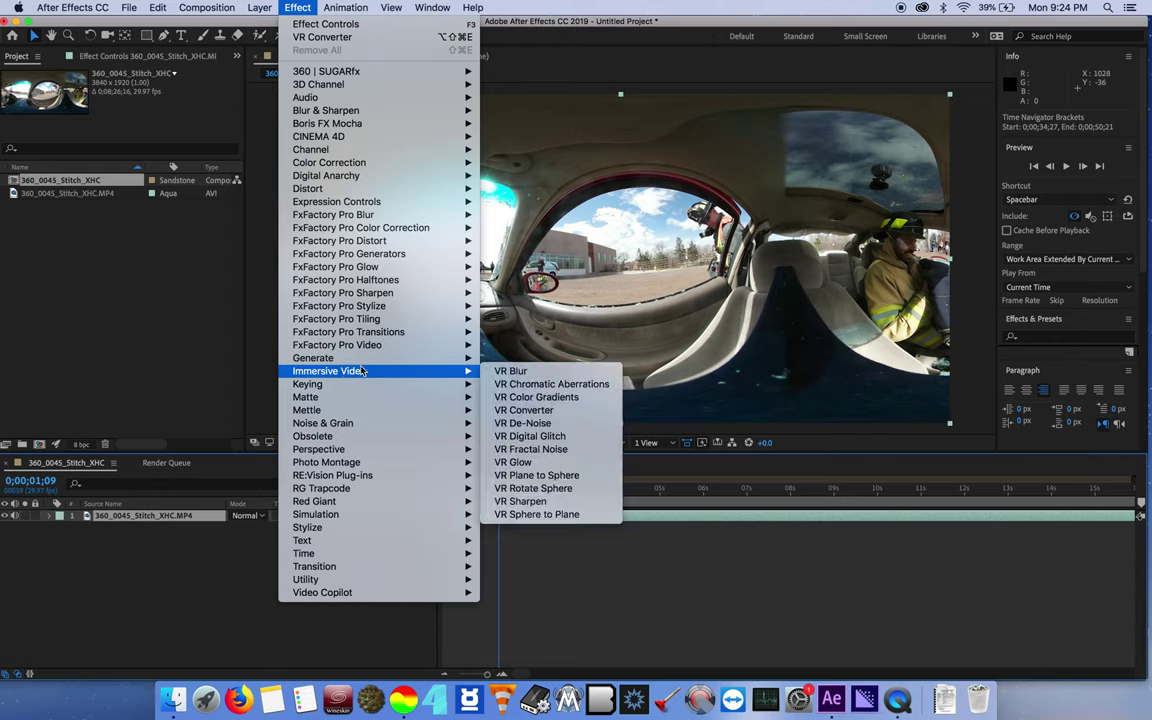
{"action": "left_click", "coordinate": [546, 414]}
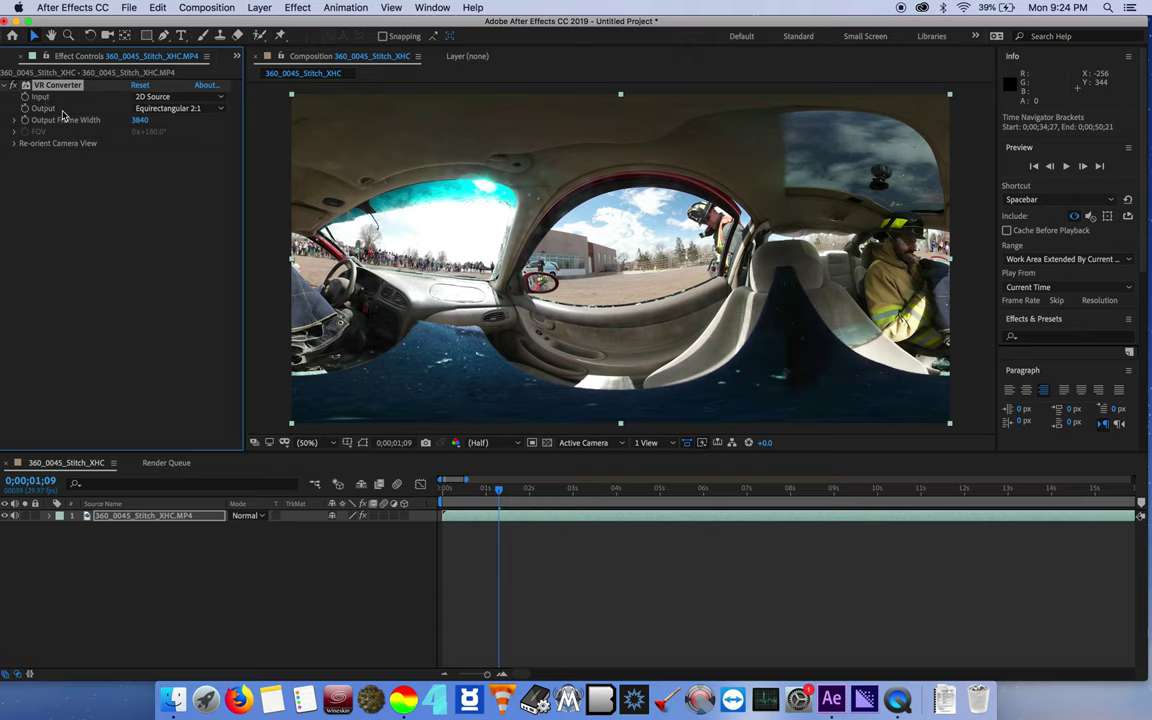
- Set VR Converter Input to Equirectangular 2:1 and Output to Fisheye (FullDome)
{"action": "left_click", "coordinate": [154, 97]}
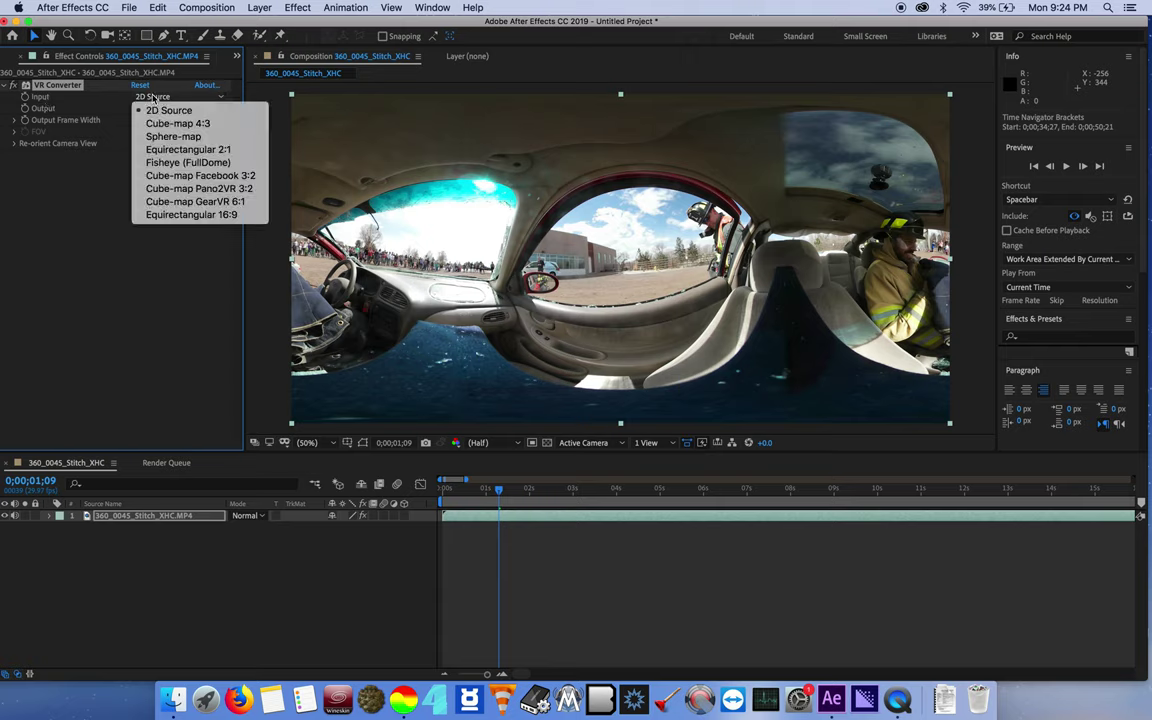
{"action": "left_click", "coordinate": [227, 150]}
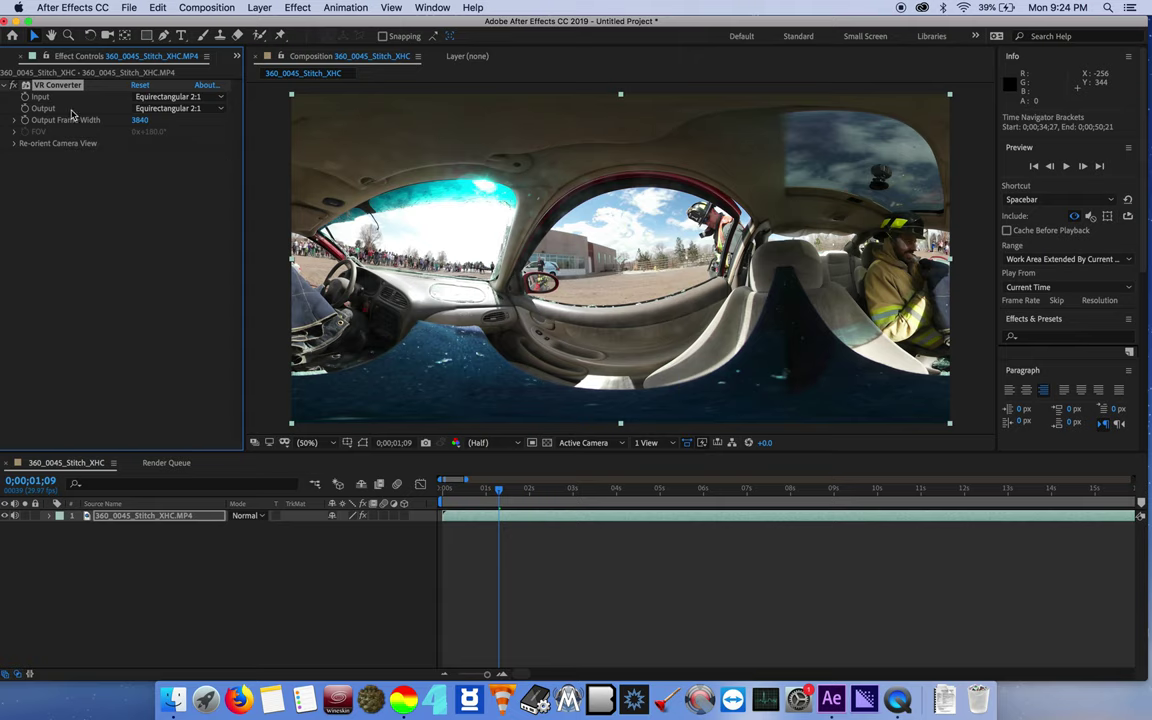
{"action": "left_click", "coordinate": [152, 107]}
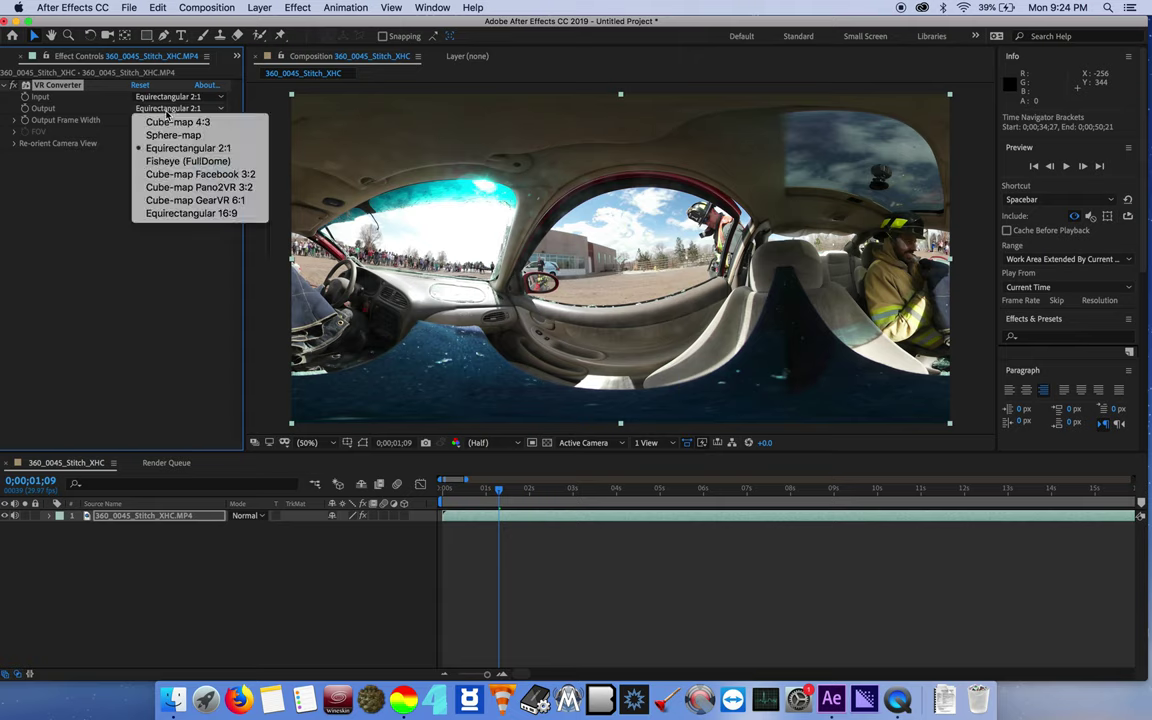
{"action": "left_click", "coordinate": [169, 167]}
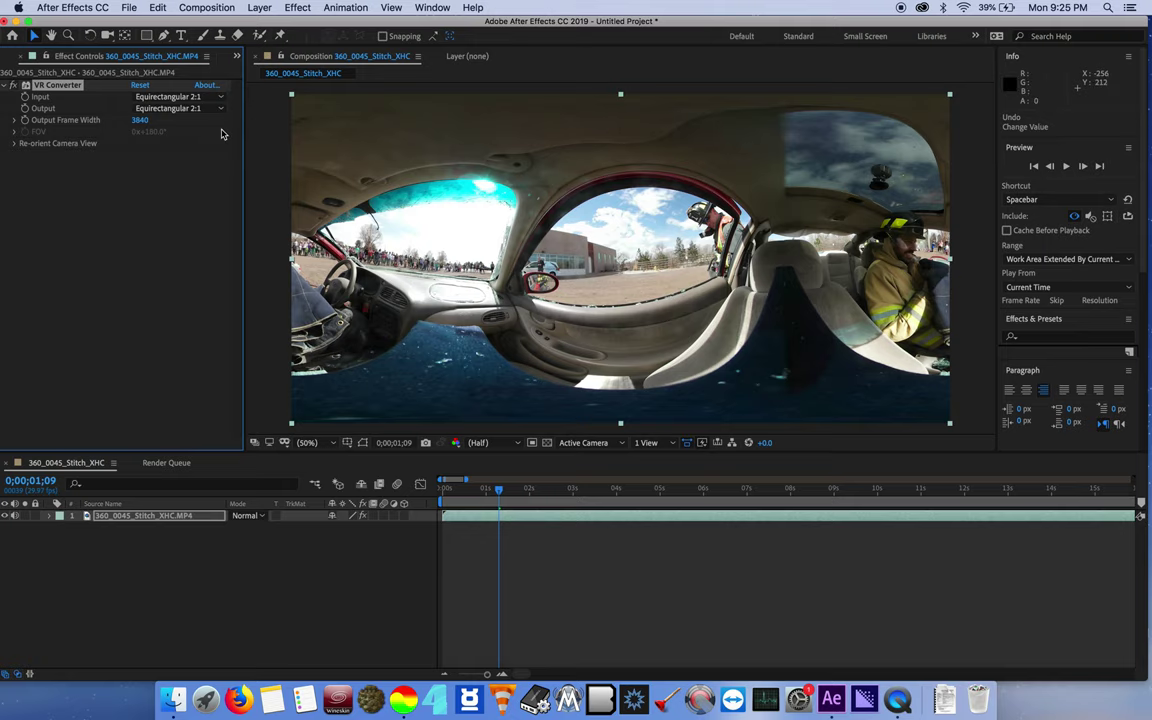
{"action": "left_click", "coordinate": [195, 108]}
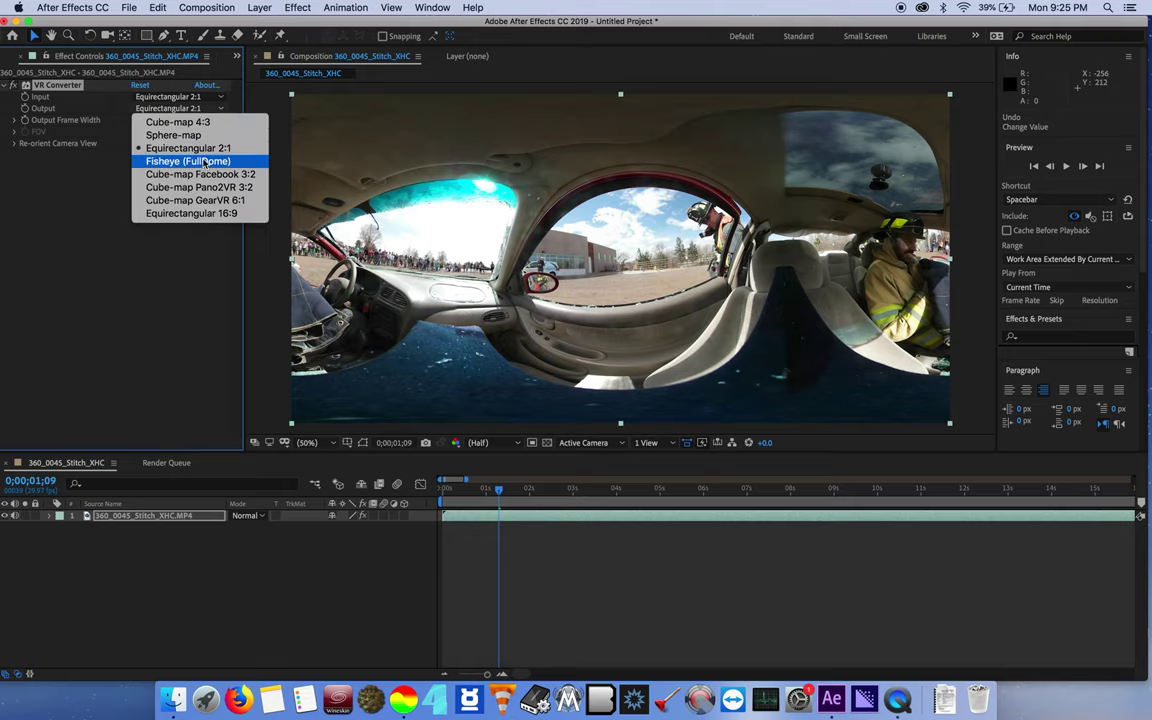
{"action": "left_click", "coordinate": [204, 162]}
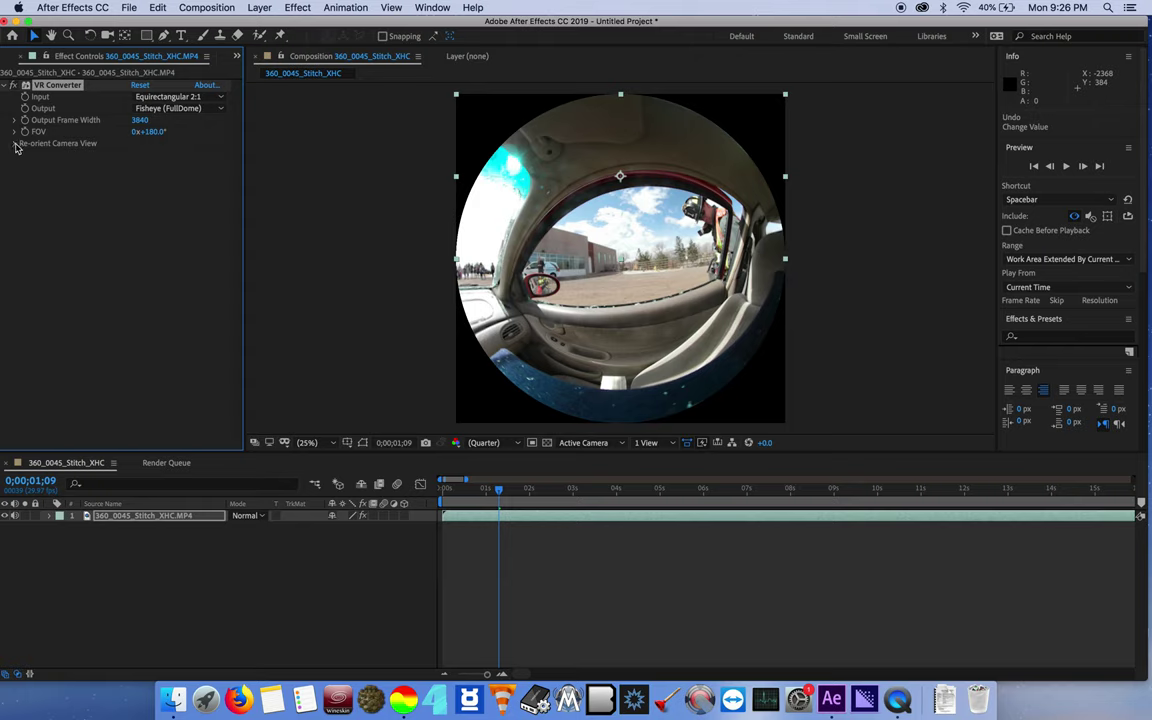
- Under Re-orient Camera View, set Tilt (X axis) to 90° to face the car's roof
{"action": "left_click", "coordinate": [15, 144]}
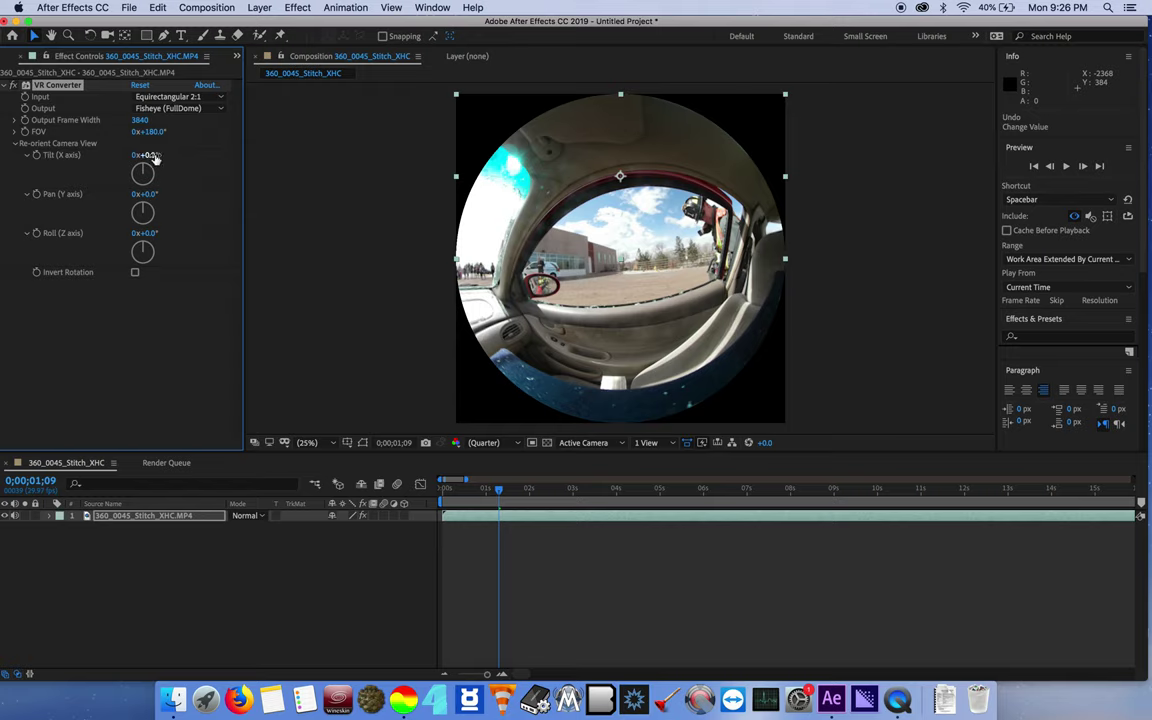
{"action": "left_click_drag", "start_coordinate": [153, 155], "coordinate": [188, 154]}
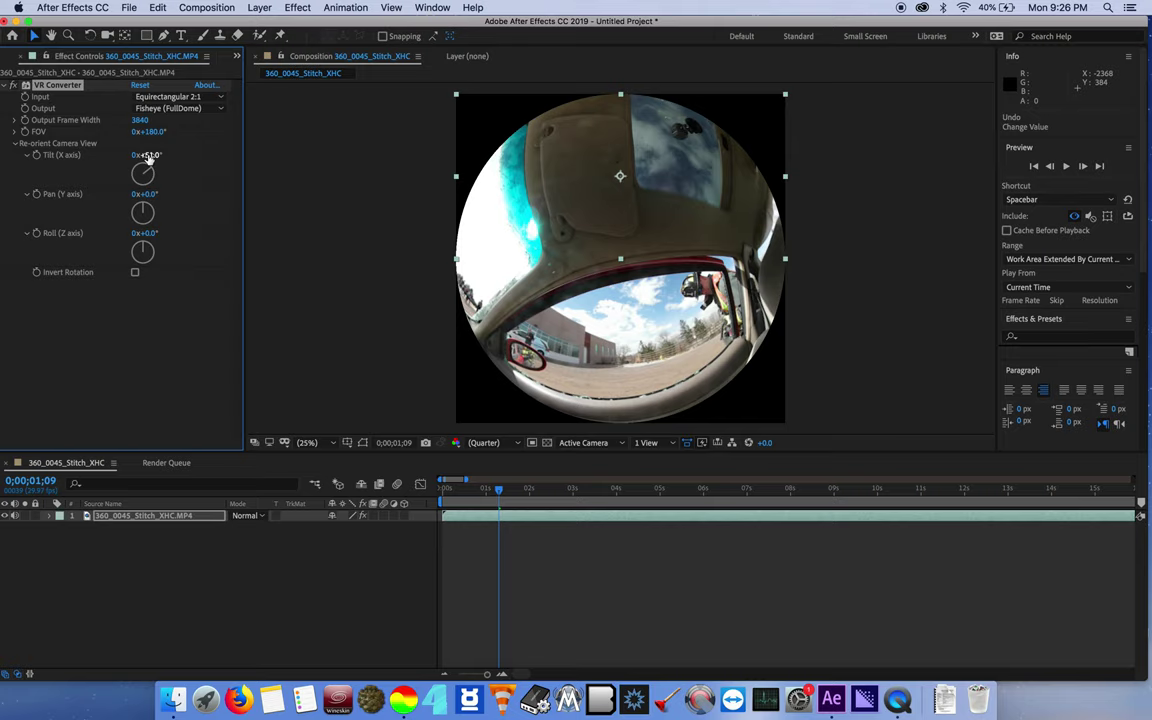
{"action": "left_click", "coordinate": [147, 156]}
{"action": "type", "text": "50"}
{"action": "key", "text": "Return"}
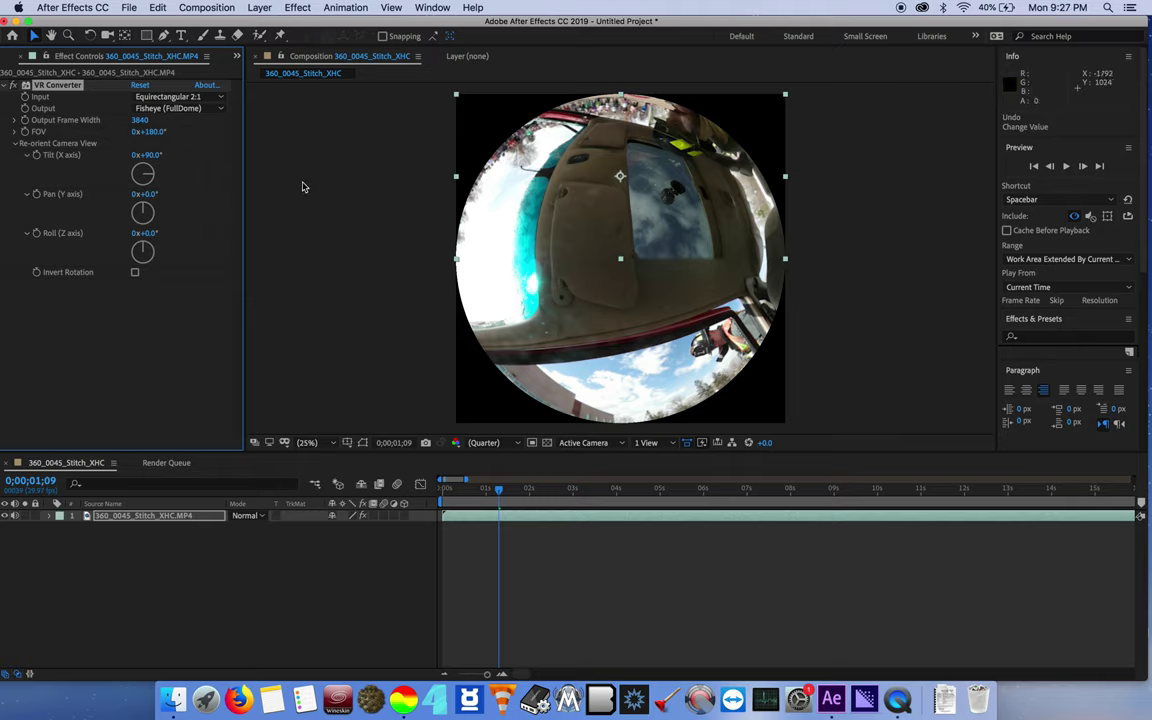
- Set Tilt (X axis) to 70° and scrub the FOV to 205°
{"action": "left_click", "coordinate": [150, 157]}
{"action": "type", "text": "70"}
{"action": "key", "text": "Return"}
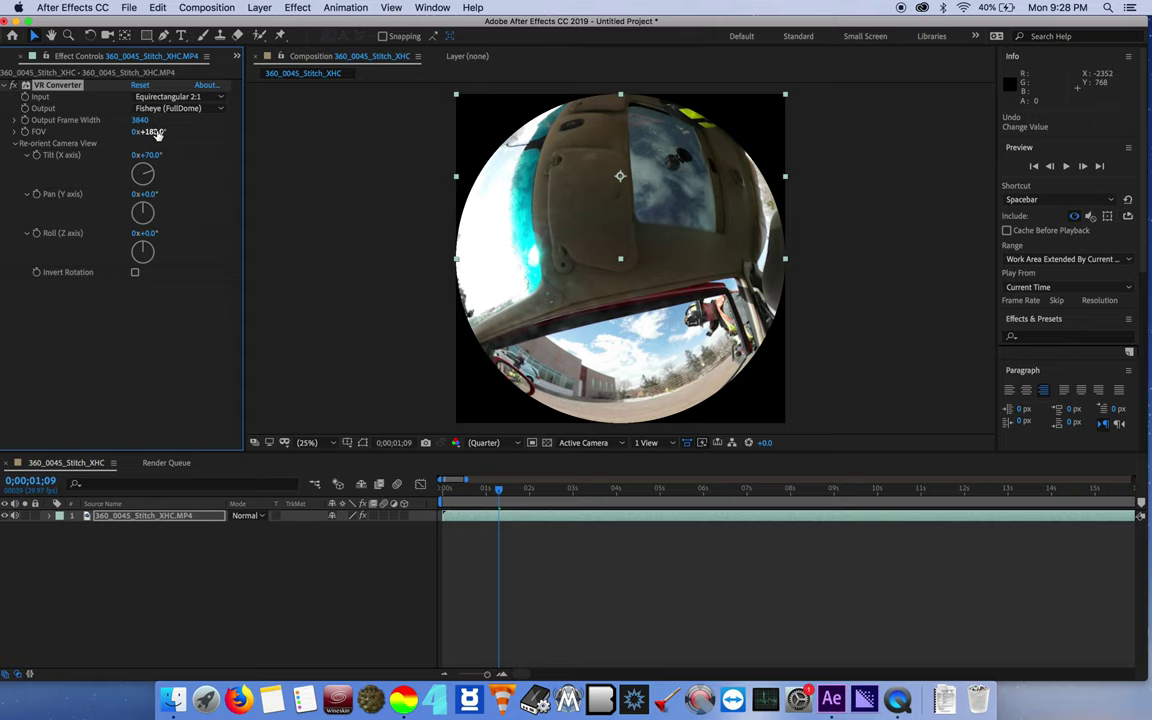
{"action": "left_click_drag", "start_coordinate": [157, 134], "coordinate": [171, 135]}
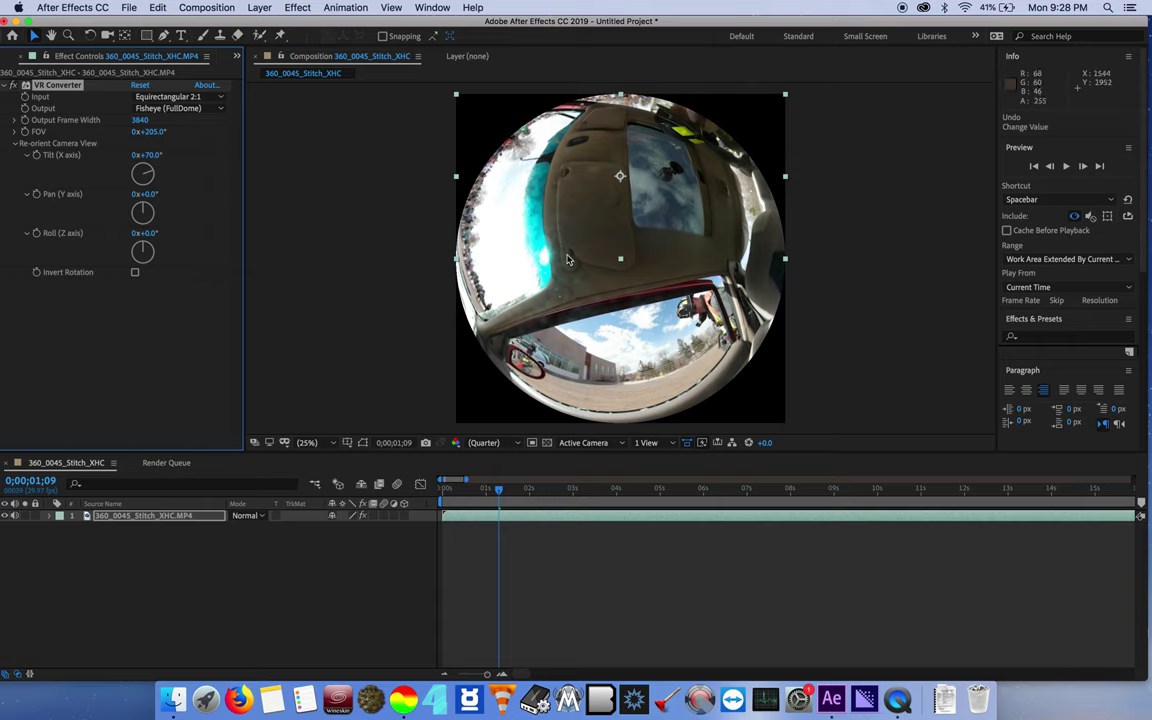
- Enter 210 as the VR Converter FOV value
{"action": "left_click", "coordinate": [153, 133]}
{"action": "type", "text": "210"}
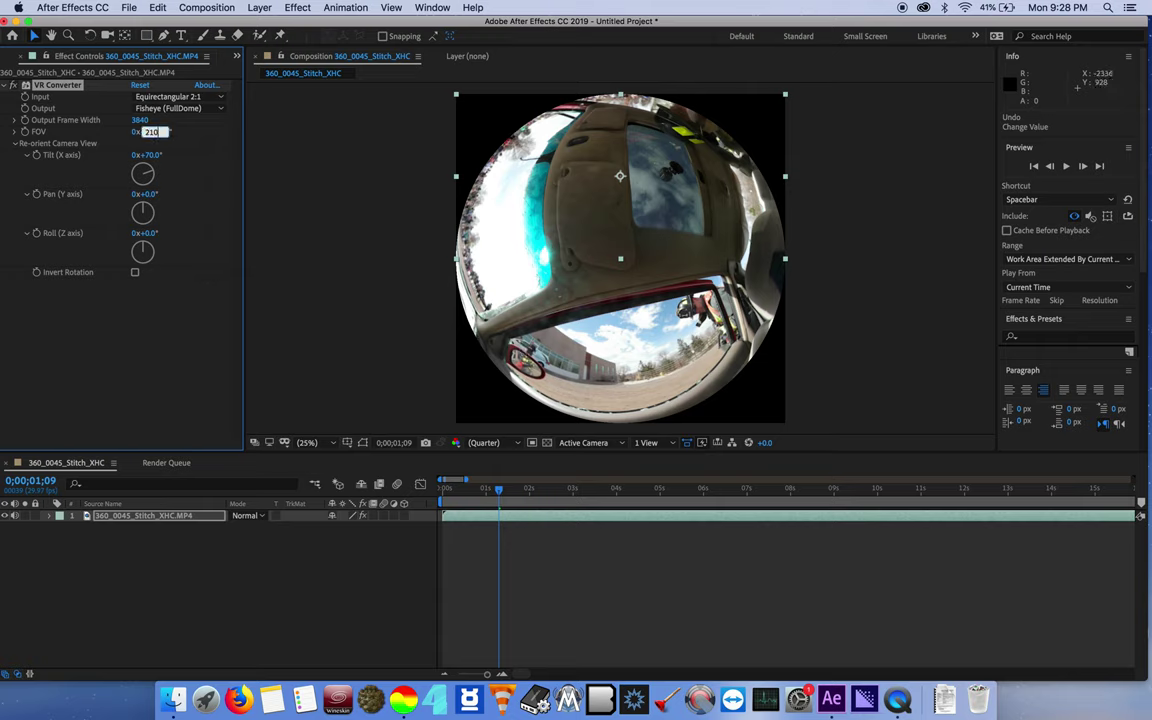
{"action": "key", "text": "Return"}
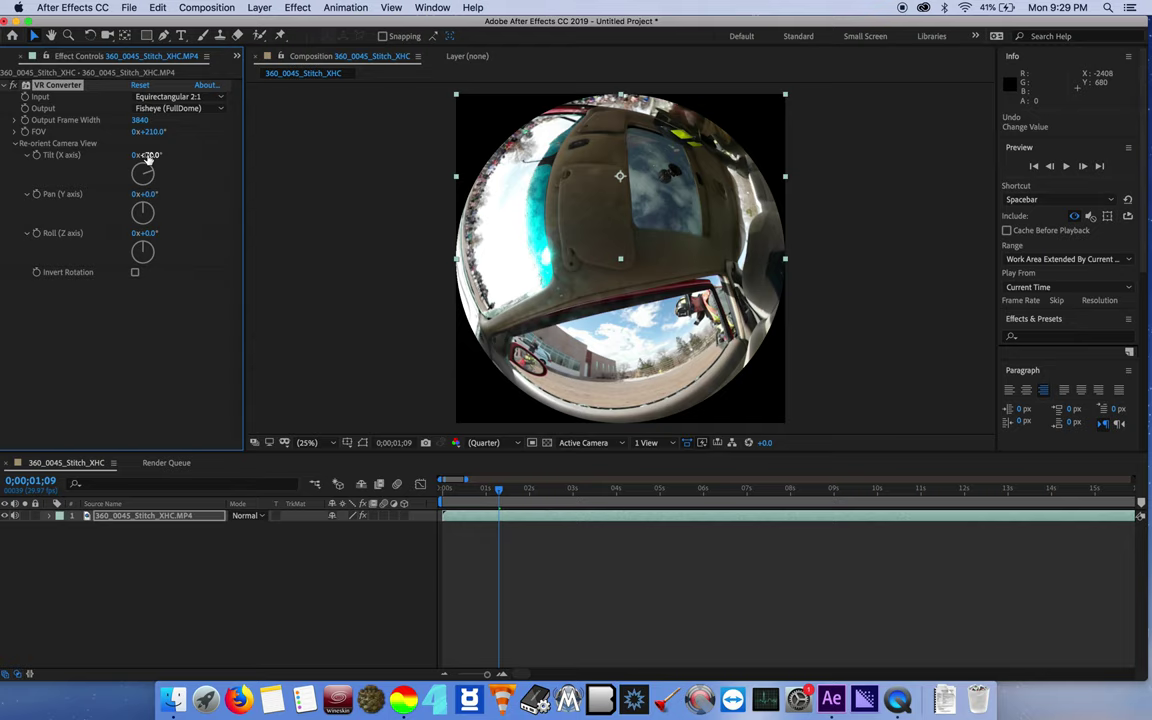
- Scrub Tilt (X axis) down and back up until it settles at 60°
{"action": "left_click_drag", "start_coordinate": [147, 157], "coordinate": [122, 155]}
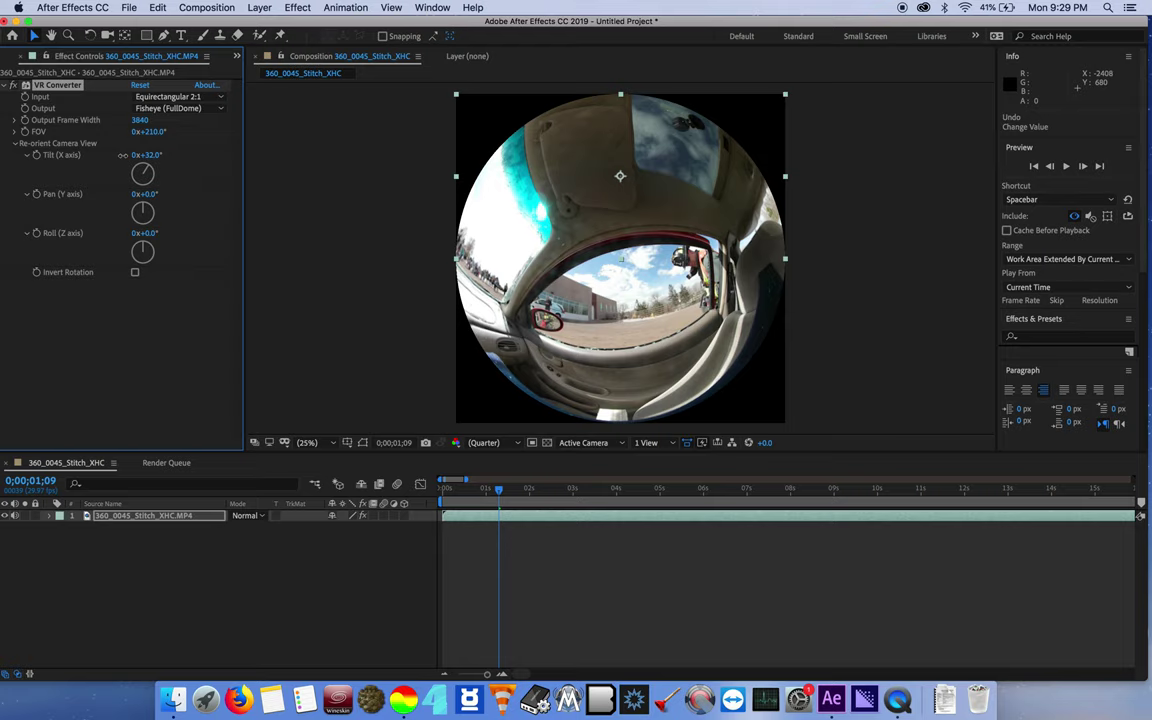
{"action": "left_click_drag", "start_coordinate": [126, 155], "coordinate": [137, 155]}
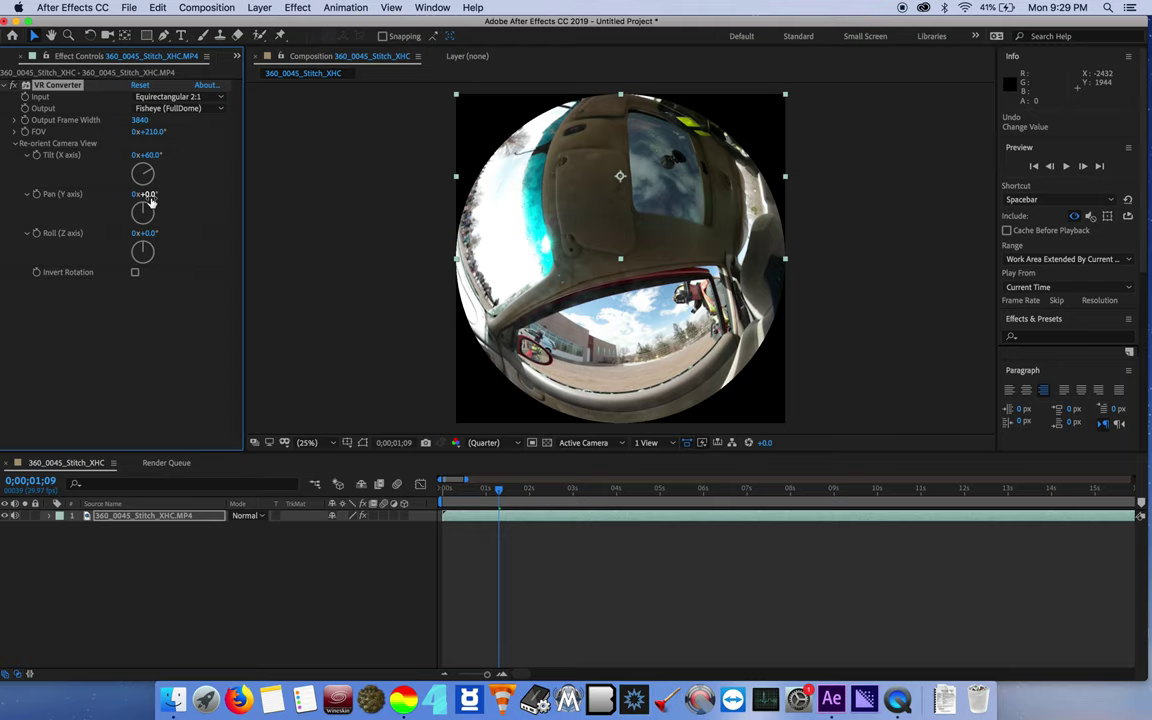
- Scrub Pan (Y axis) around in several passes until it reads about 66°
{"action": "left_click_drag", "start_coordinate": [145, 194], "coordinate": [184, 195]}
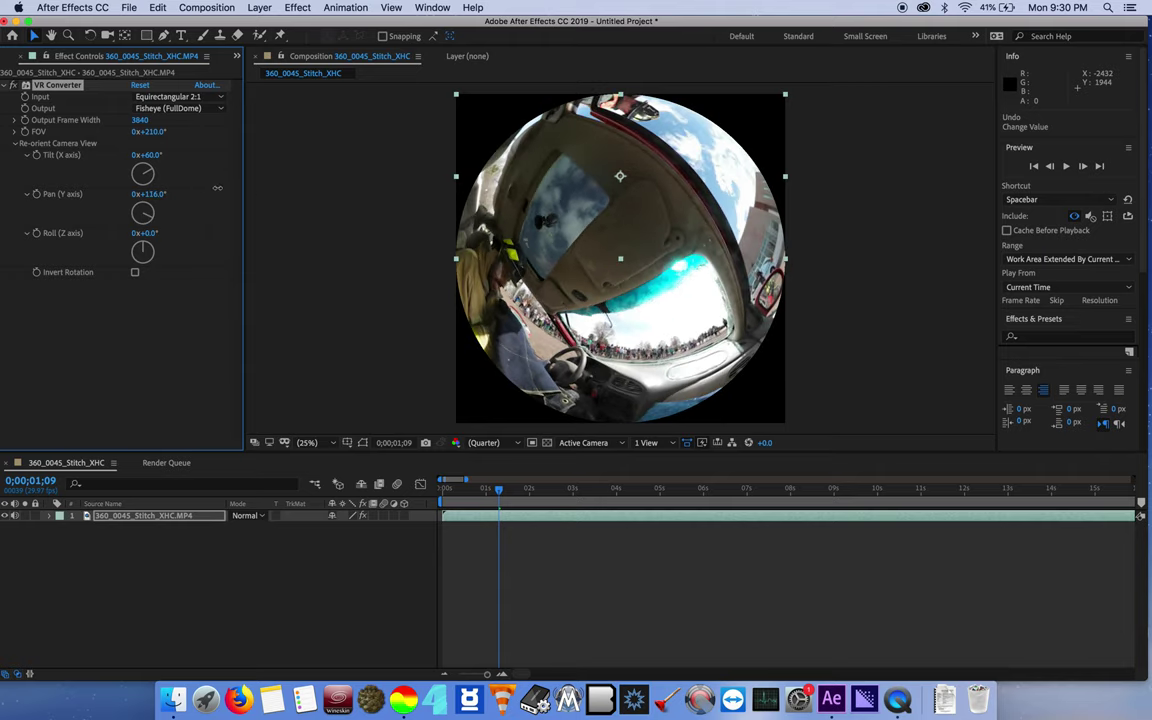
{"action": "left_click_drag", "start_coordinate": [185, 184], "coordinate": [207, 184]}
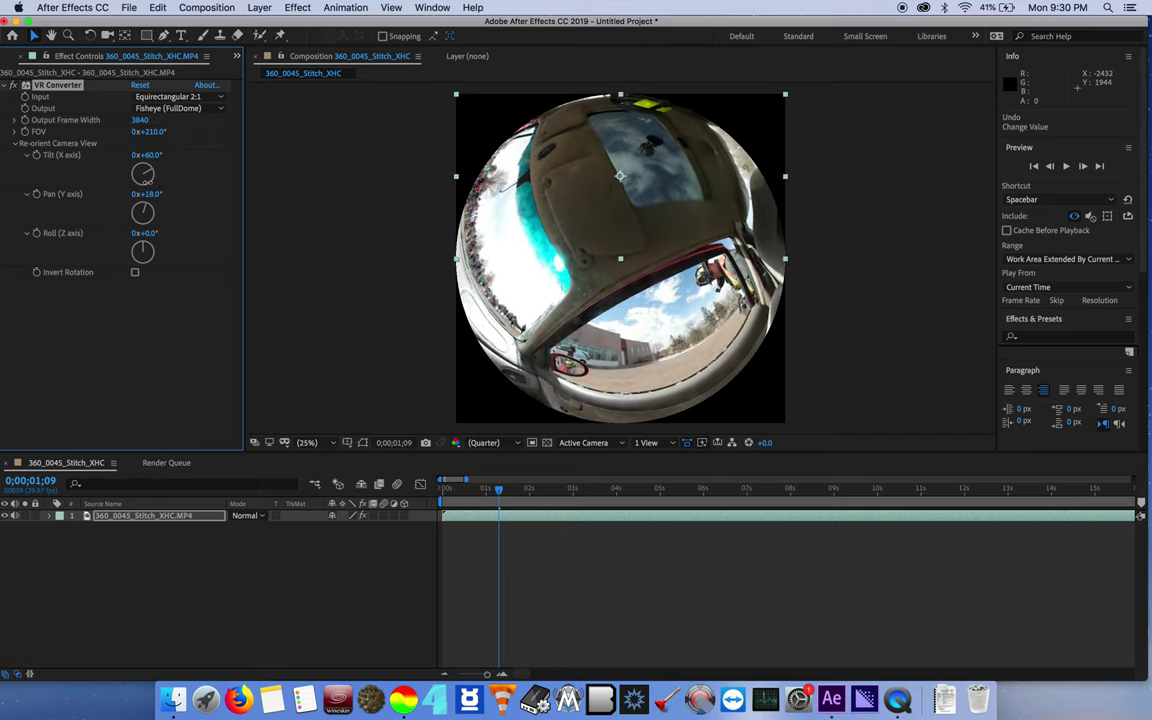
{"action": "left_click_drag", "start_coordinate": [158, 181], "coordinate": [180, 184]}
- At 0;00;00;00, set Pan (Y axis) to 90° and start its keyframes
{"action": "key", "text": "Home"}
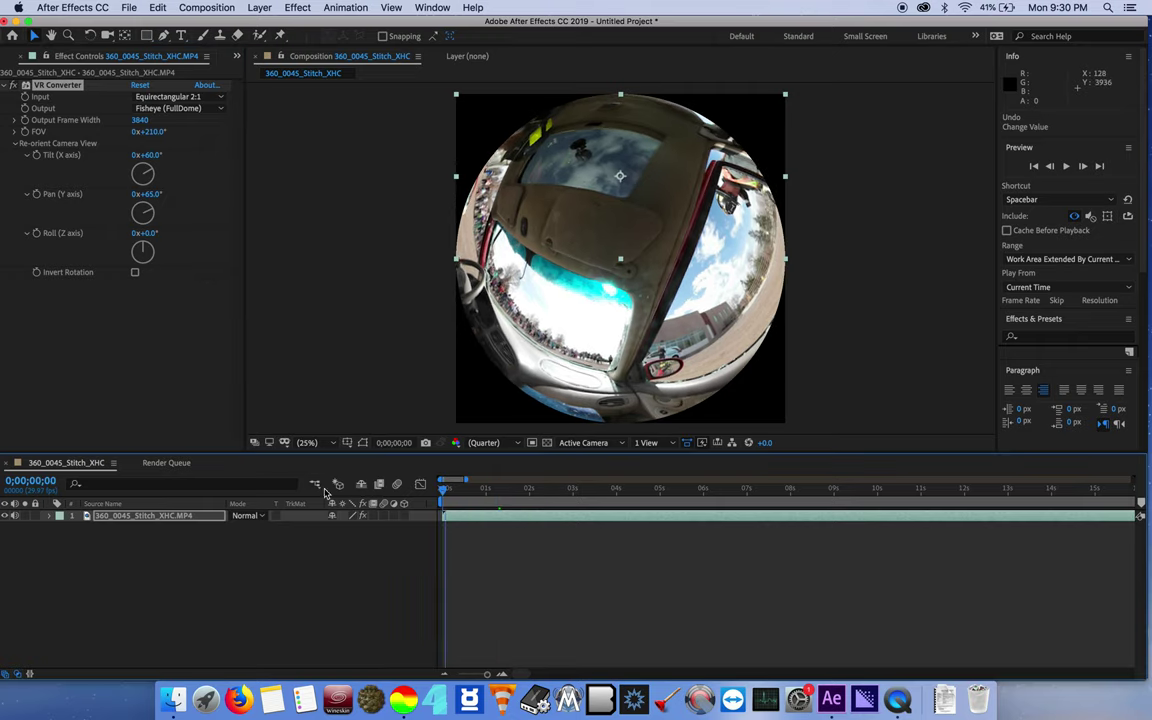
{"action": "left_click", "coordinate": [150, 194]}
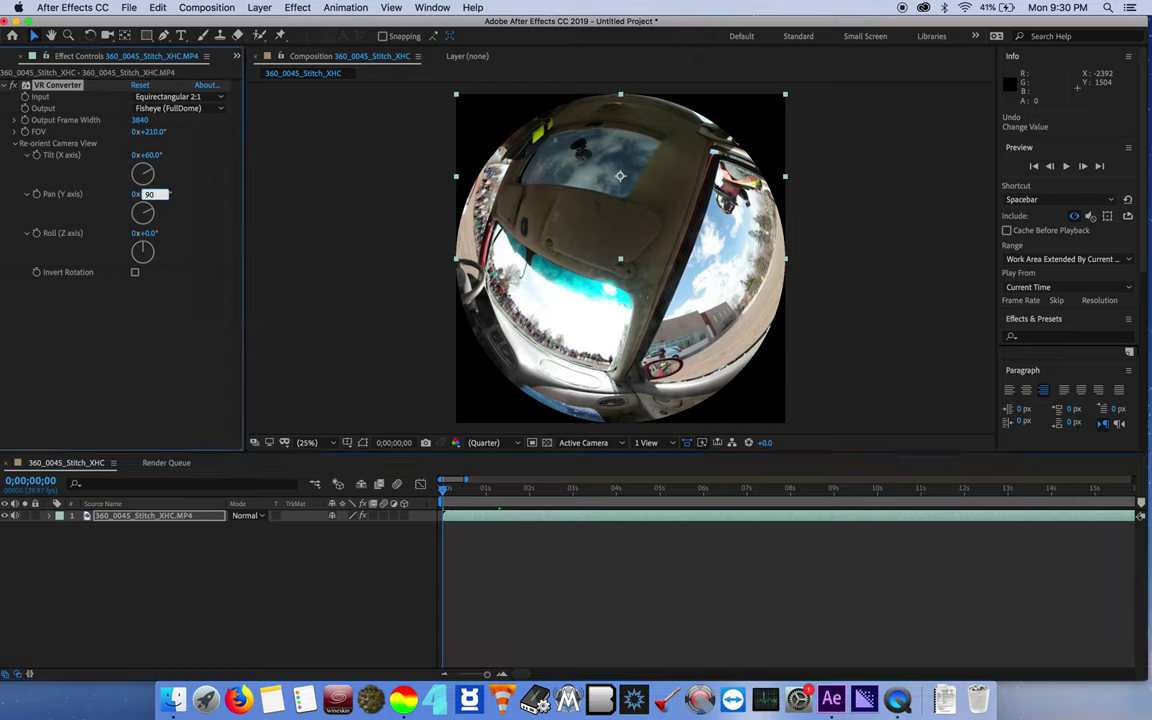
{"action": "key", "text": "Return"}
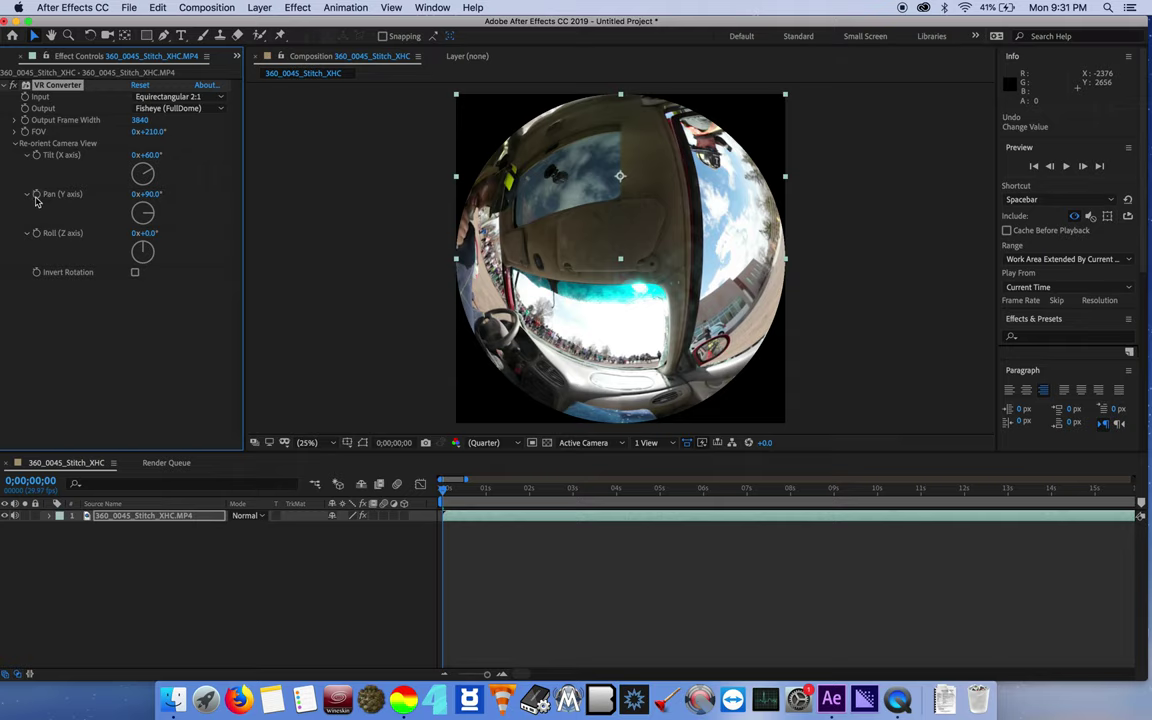
{"action": "left_click", "coordinate": [37, 194]}
- Reveal the layer's keyframes with U and add a 90° Pan hold keyframe at 4 s
{"action": "left_click", "coordinate": [128, 518]}
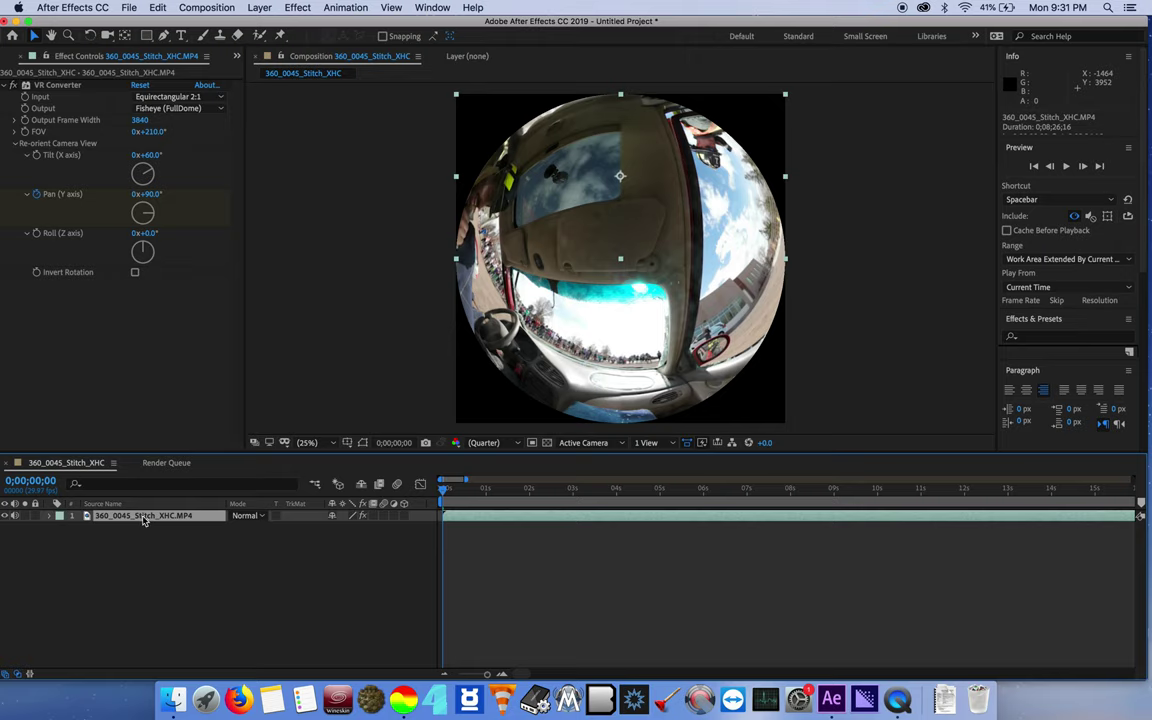
{"action": "key", "text": "u"}
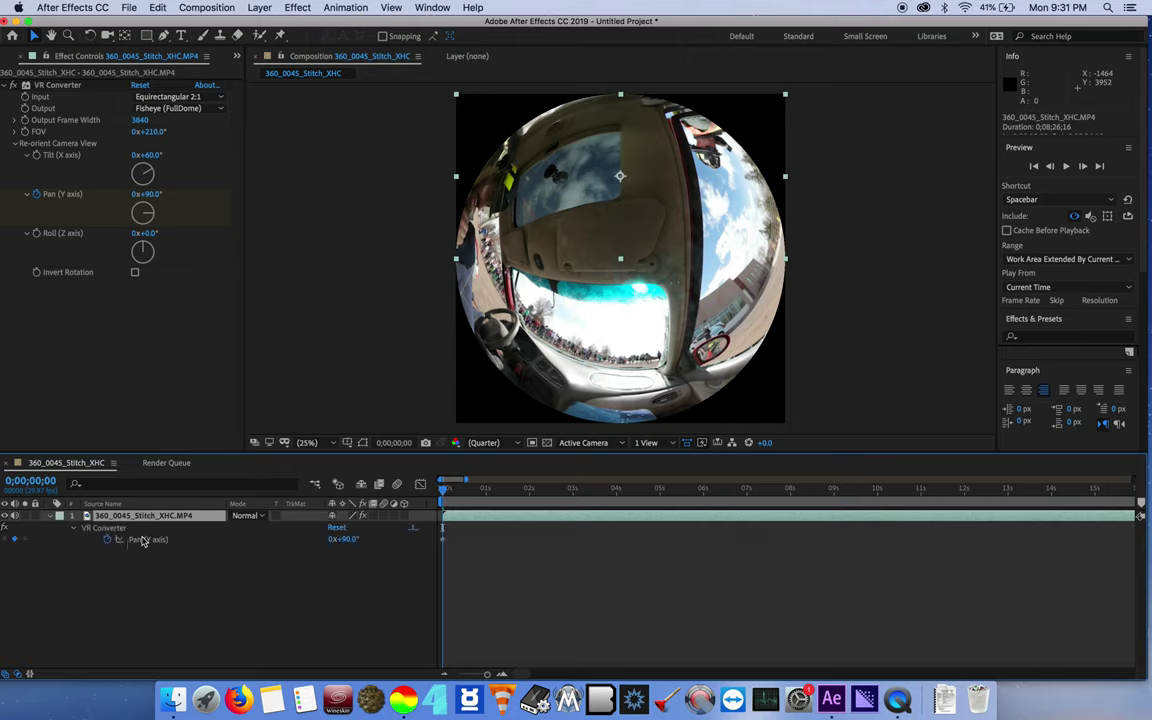
{"action": "left_click", "coordinate": [143, 540]}
{"action": "mouse_move", "coordinate": [443, 545]}
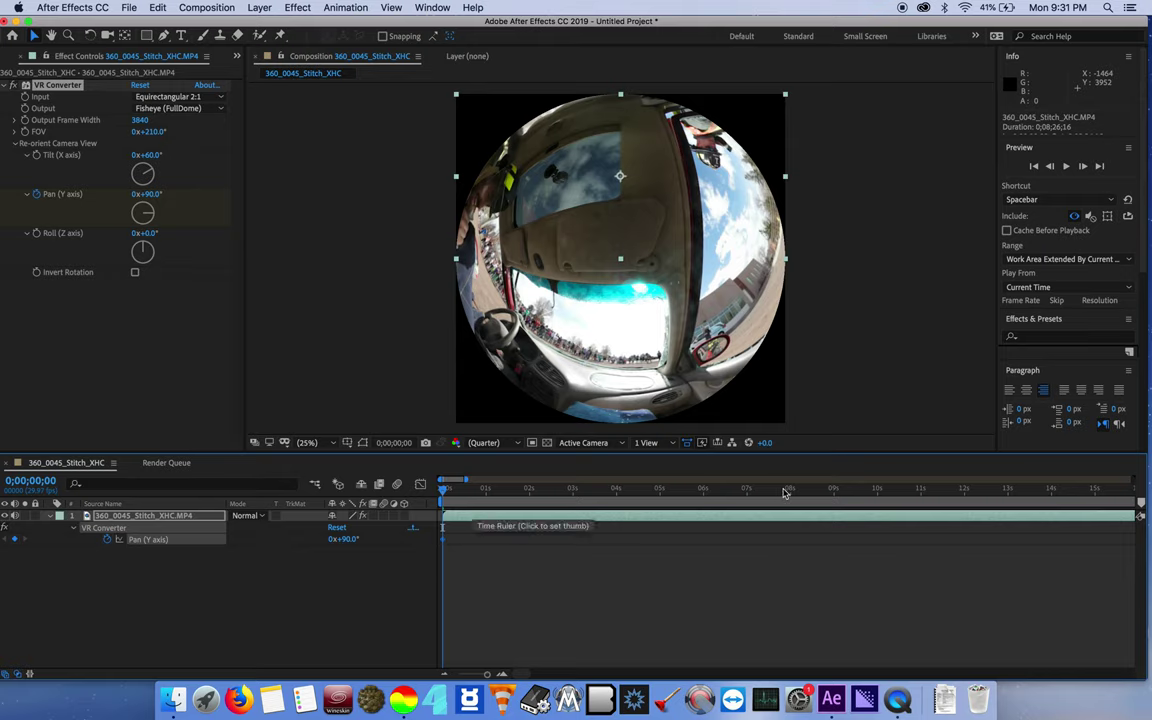
{"action": "left_click", "coordinate": [617, 488]}
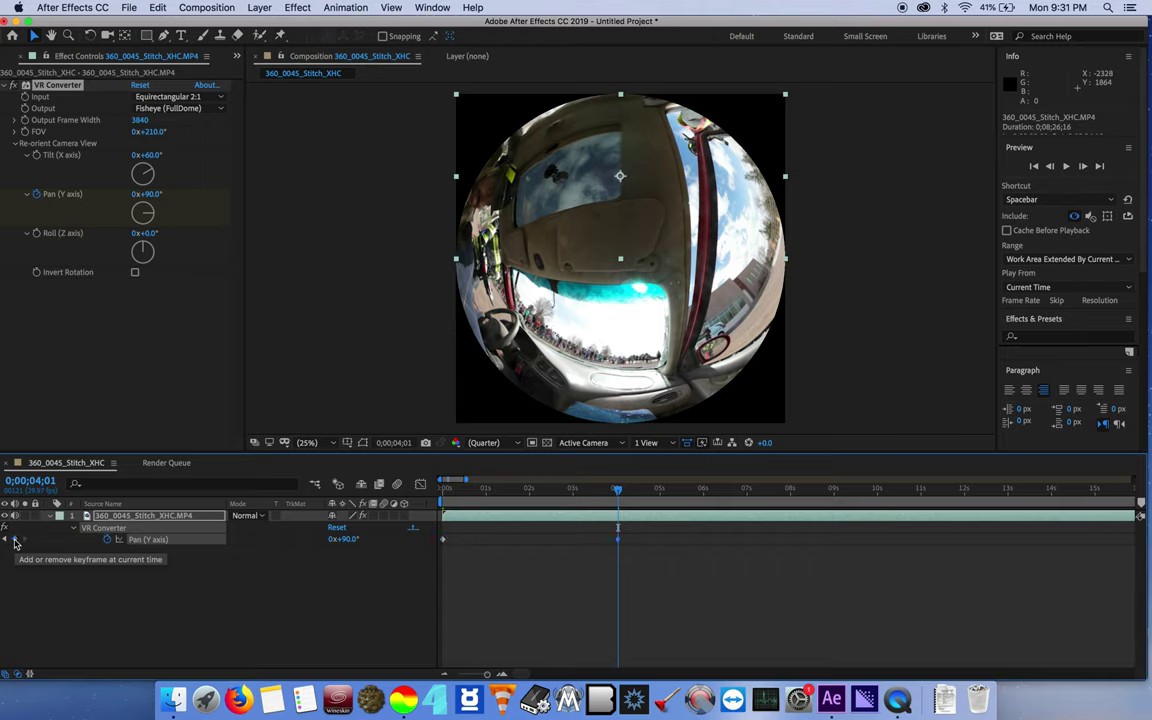
{"action": "left_click", "coordinate": [15, 540]}
- Set Pan (Y axis) to -6° at 8 s, then return to the clip start
{"action": "left_click_drag", "start_coordinate": [620, 493], "coordinate": [592, 493]}
{"action": "left_click_drag", "start_coordinate": [521, 512], "coordinate": [790, 495]}
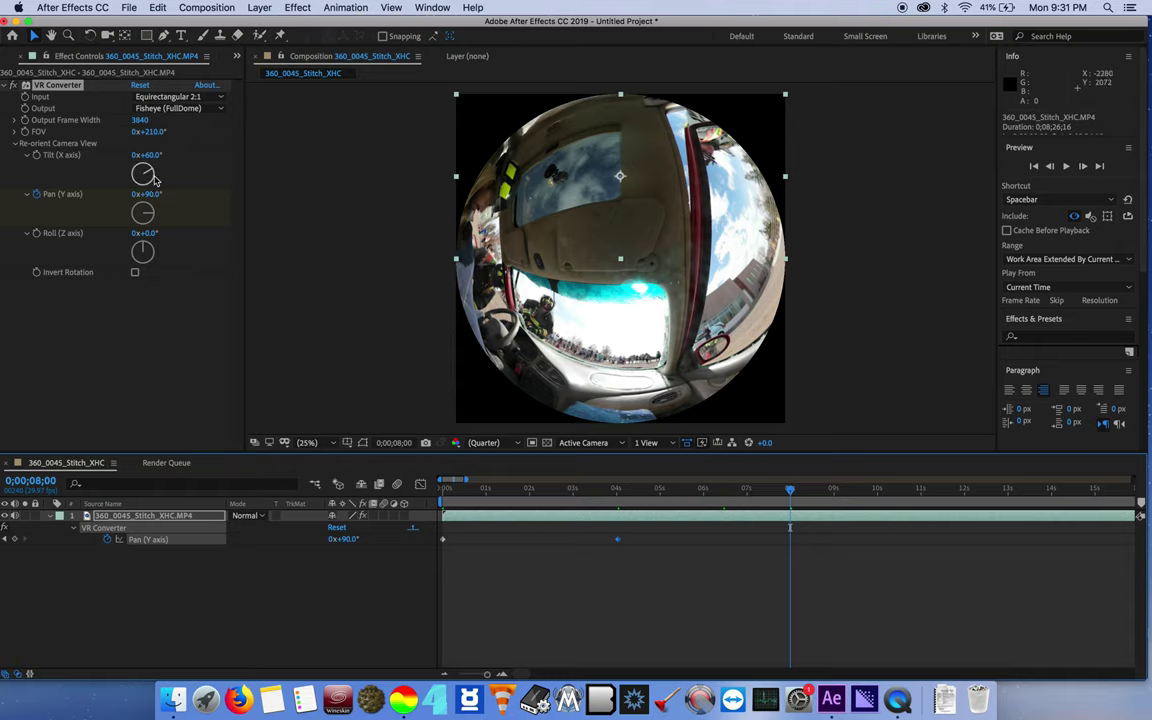
{"action": "left_click_drag", "start_coordinate": [152, 197], "coordinate": [86, 193]}
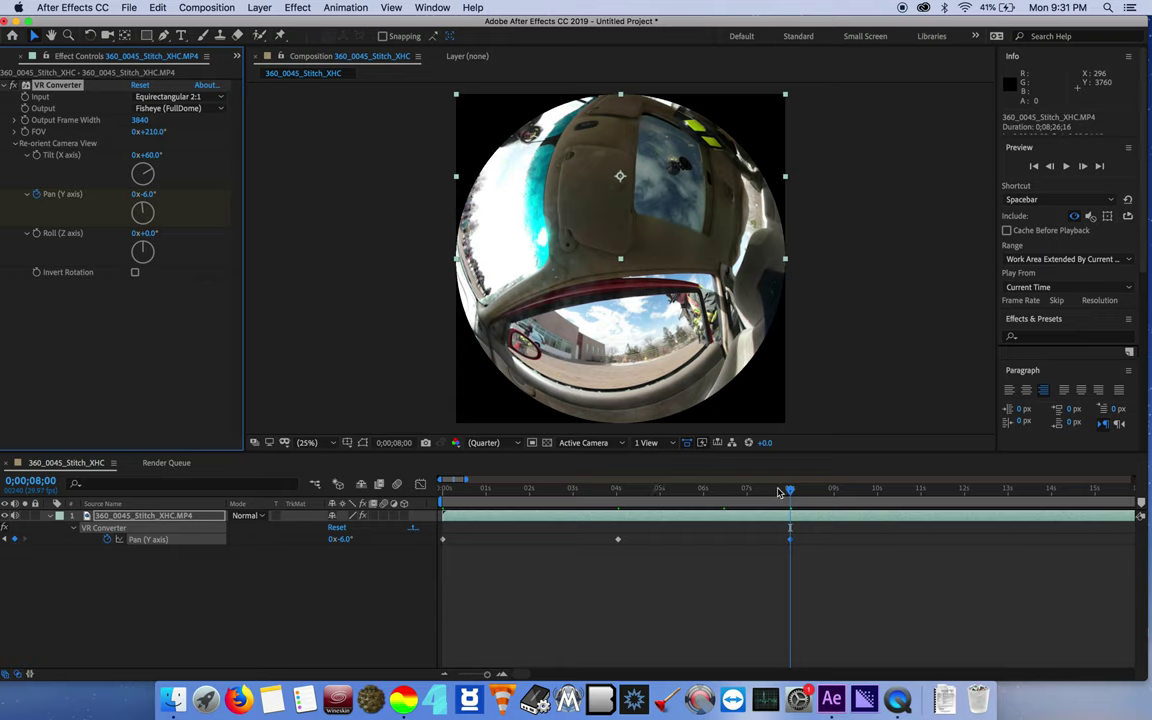
{"action": "left_click_drag", "start_coordinate": [790, 490], "coordinate": [398, 490]}
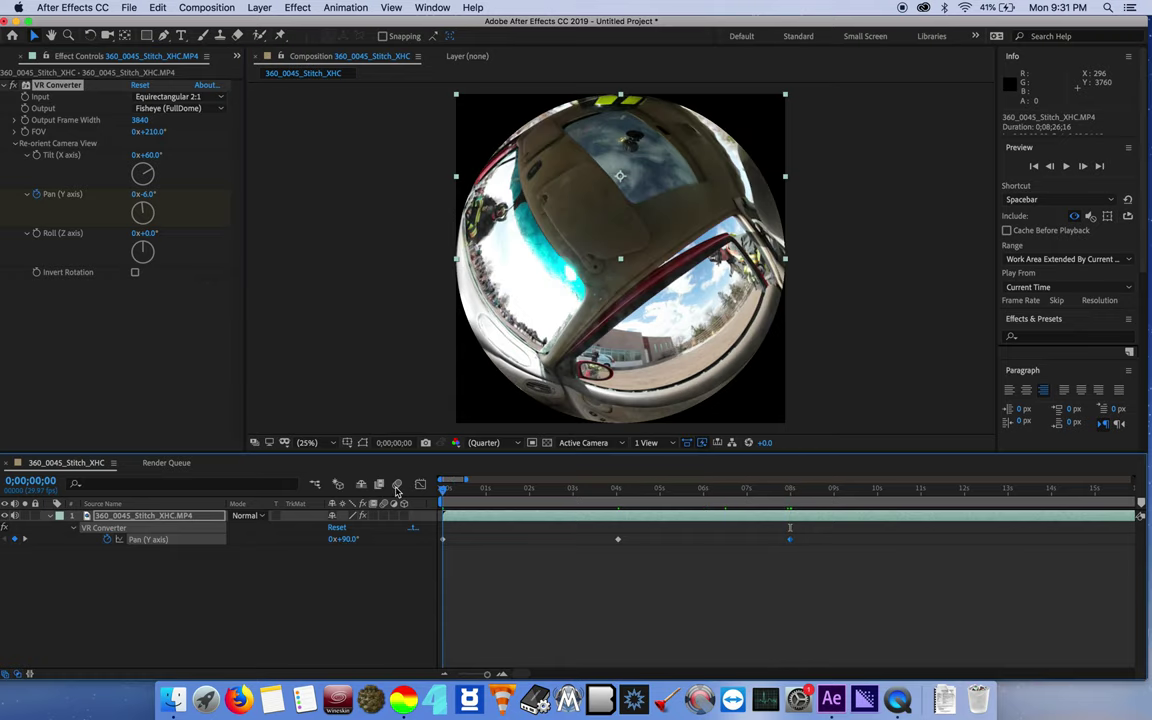
{"action": "key", "text": "space"}
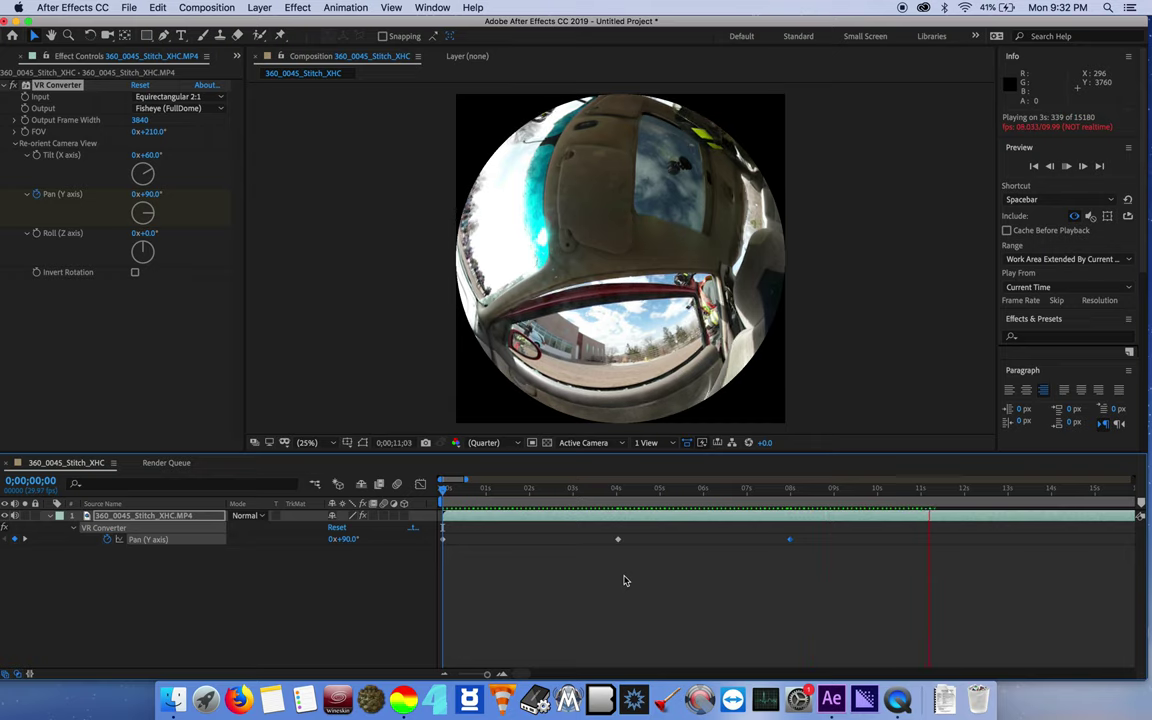
{"action": "key", "text": "space"}
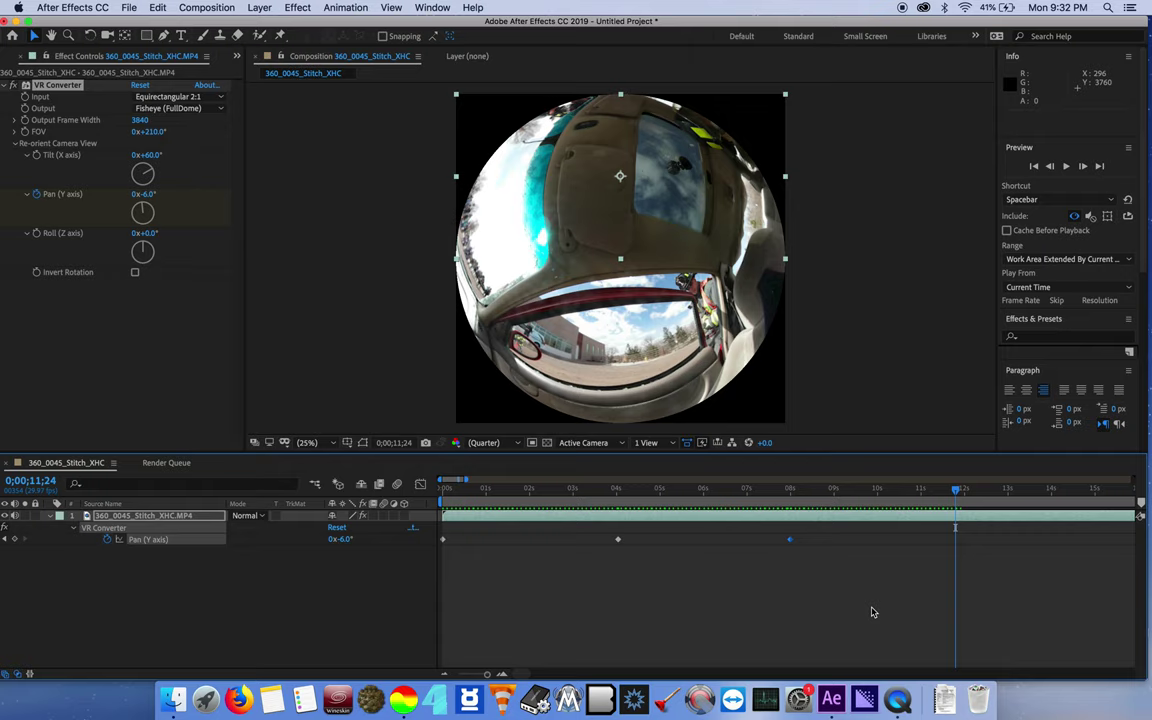
{"action": "scroll", "coordinate": [870, 612], "scroll_direction": "right", "scroll_amount": 5}
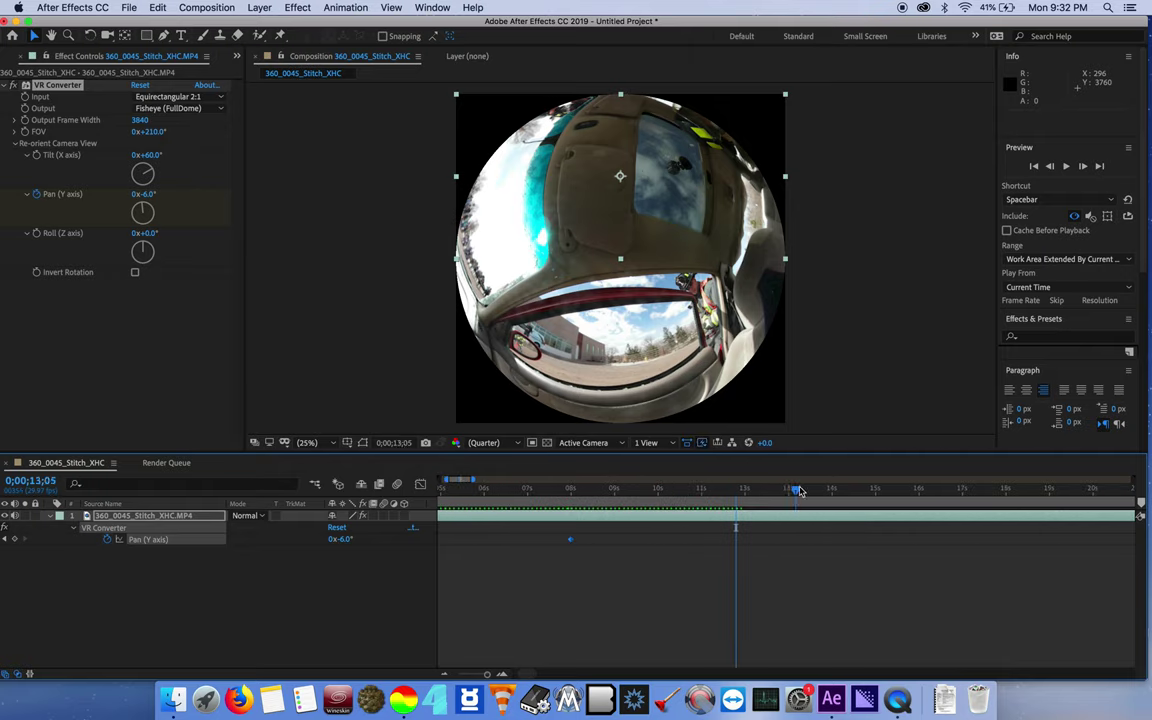
{"action": "left_click", "coordinate": [845, 490]}
- Keyframe Pan at -6° at 15 s and 140° at 18 s, then preview from about 10 s
{"action": "left_click_drag", "start_coordinate": [847, 490], "coordinate": [878, 491]}
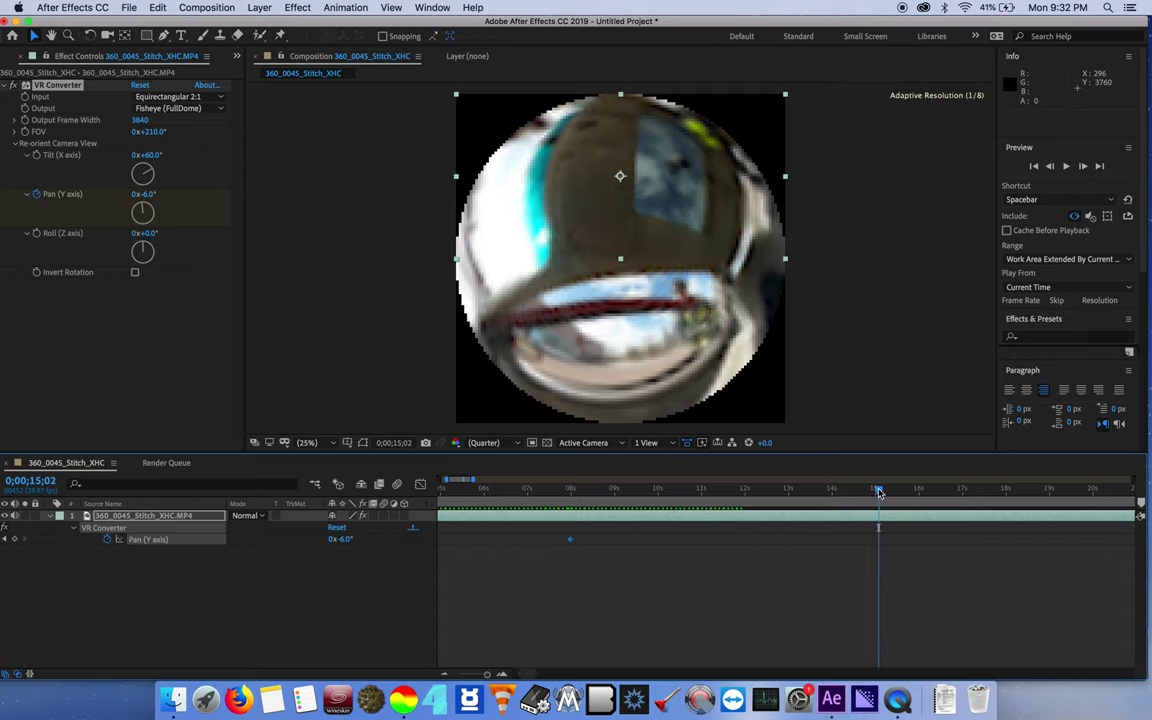
{"action": "left_click", "coordinate": [15, 539]}
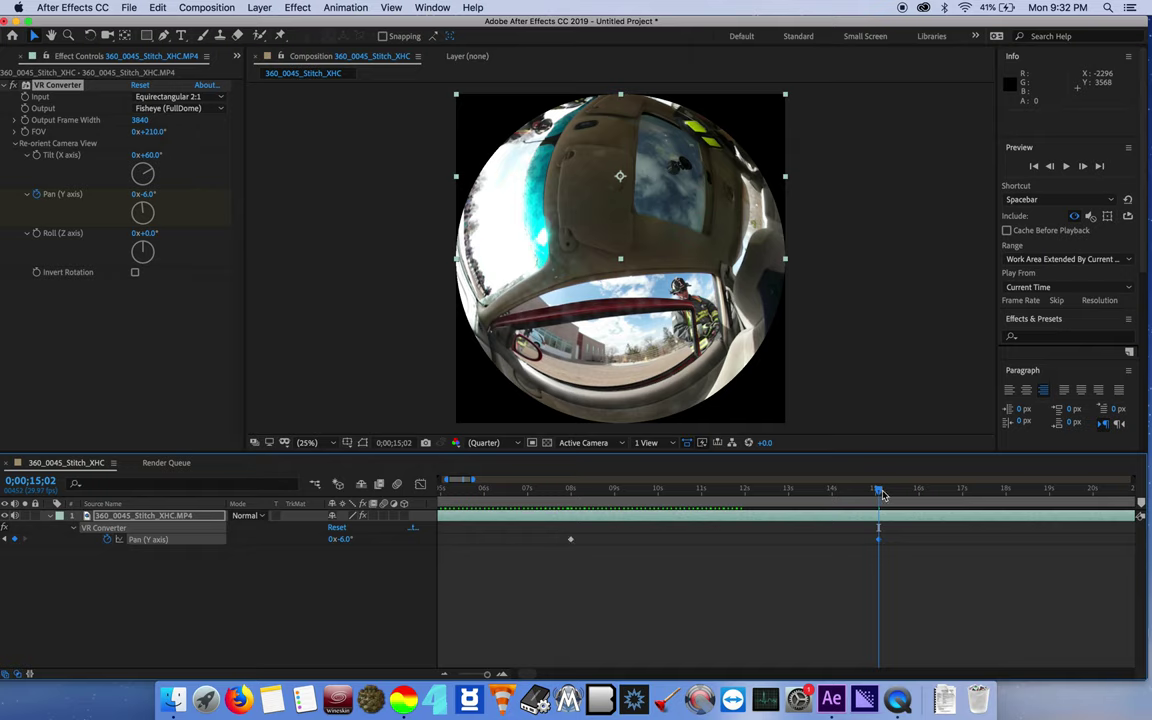
{"action": "left_click_drag", "start_coordinate": [877, 492], "coordinate": [1008, 495]}
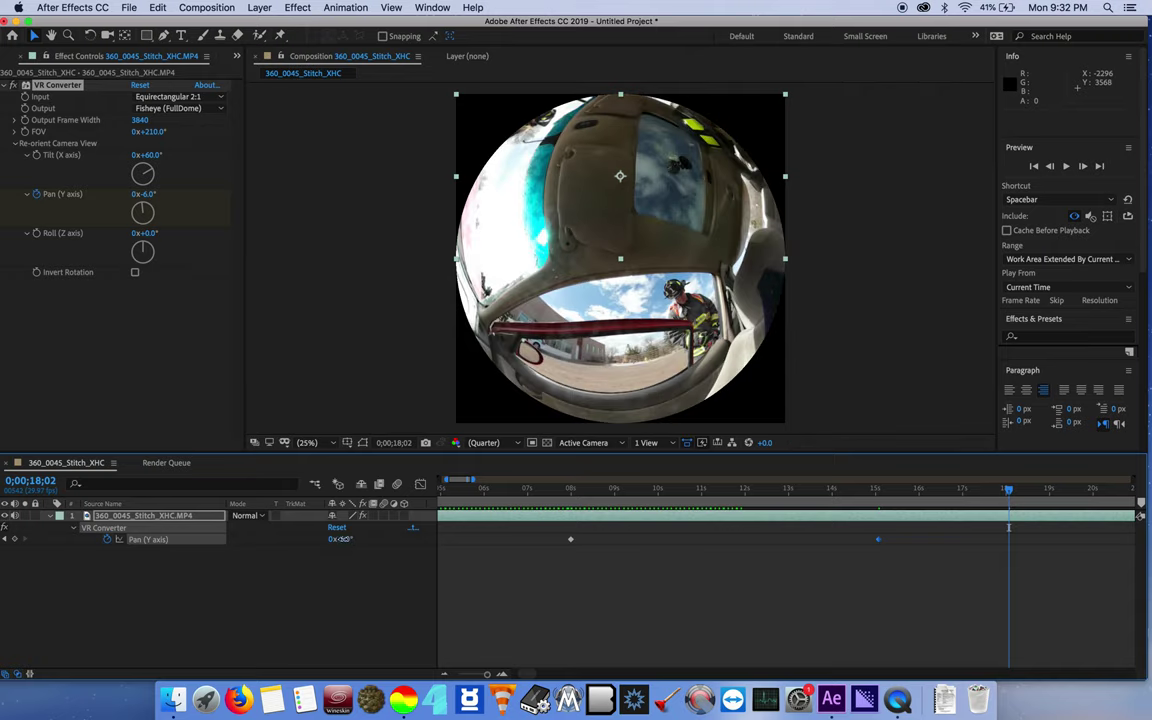
{"action": "left_click_drag", "start_coordinate": [341, 539], "coordinate": [316, 539]}
{"action": "left_click_drag", "start_coordinate": [369, 541], "coordinate": [445, 542]}
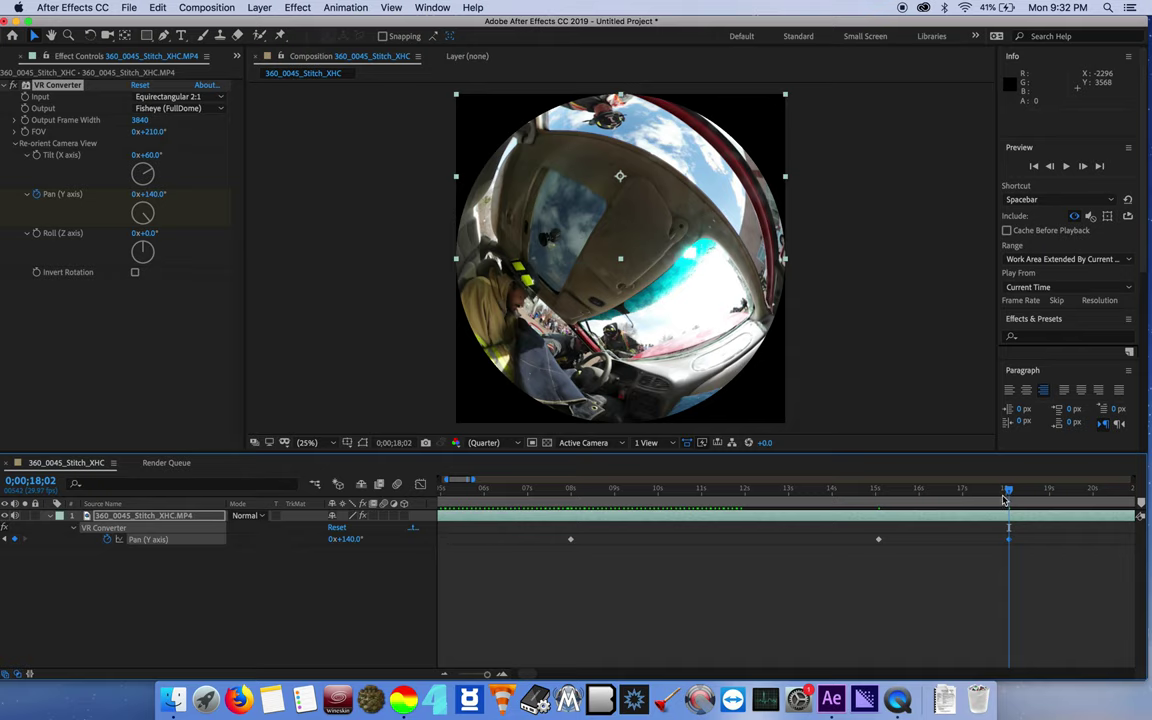
{"action": "left_click_drag", "start_coordinate": [1008, 497], "coordinate": [700, 503]}
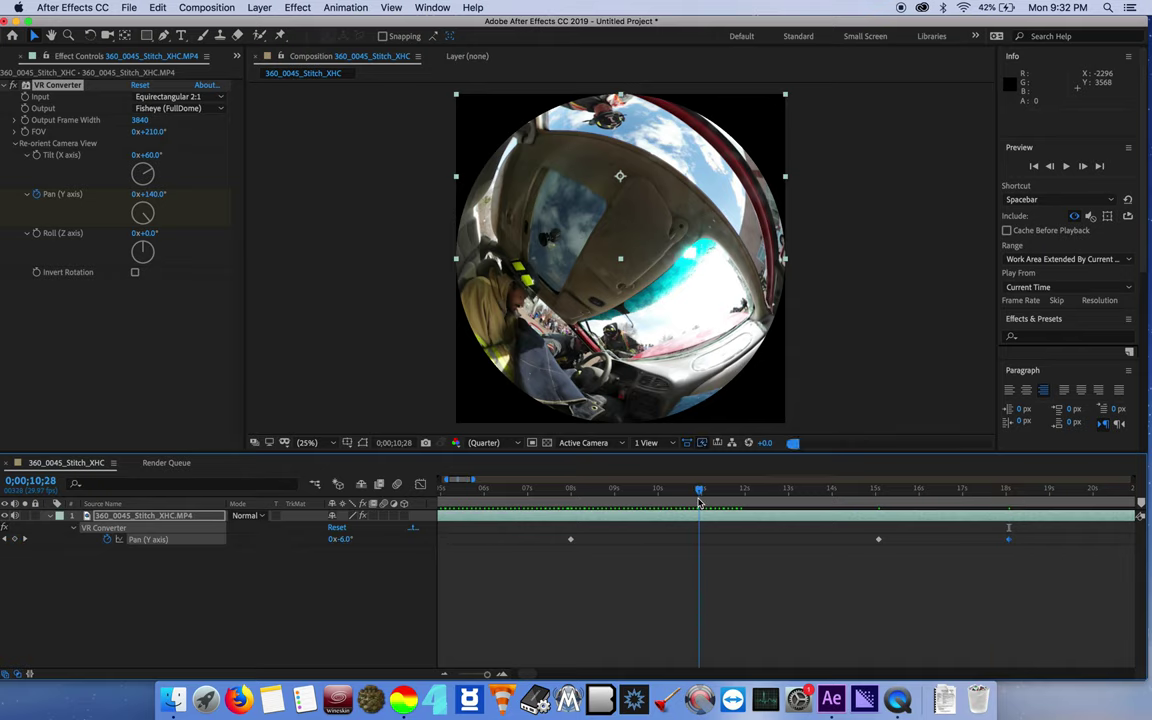
{"action": "key", "text": "space"}
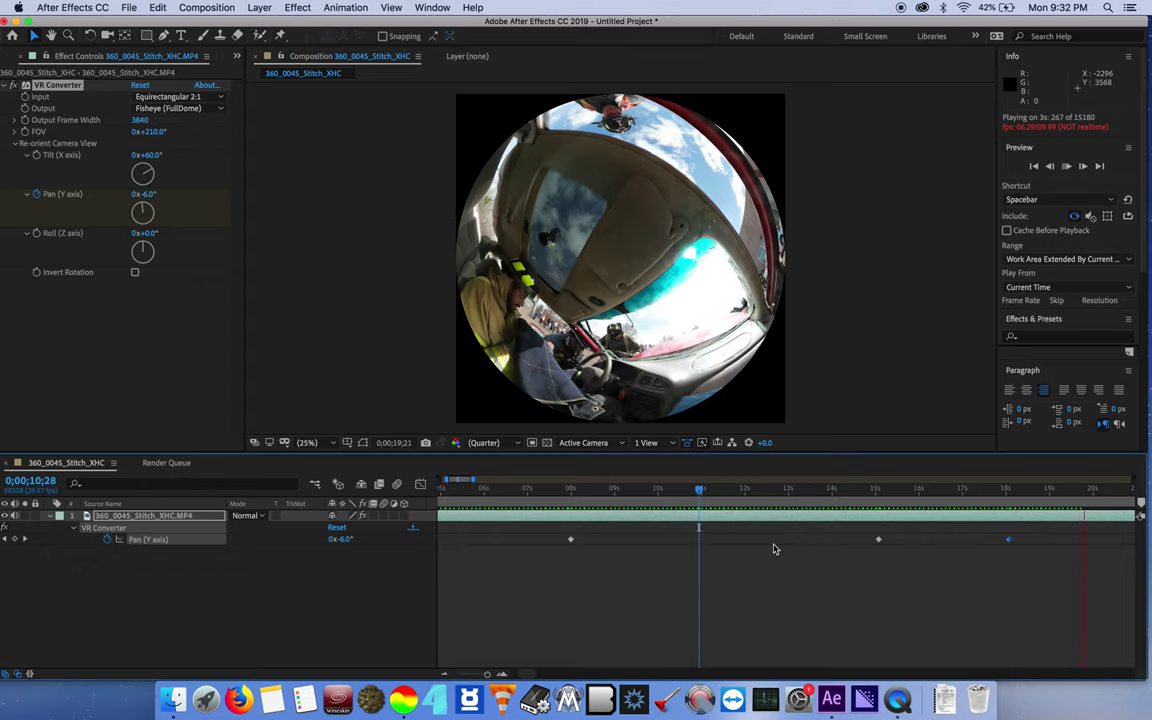
- Zoom the timeline out to show all five Pan keyframes and play the animation from the start
{"action": "key", "text": "space"}
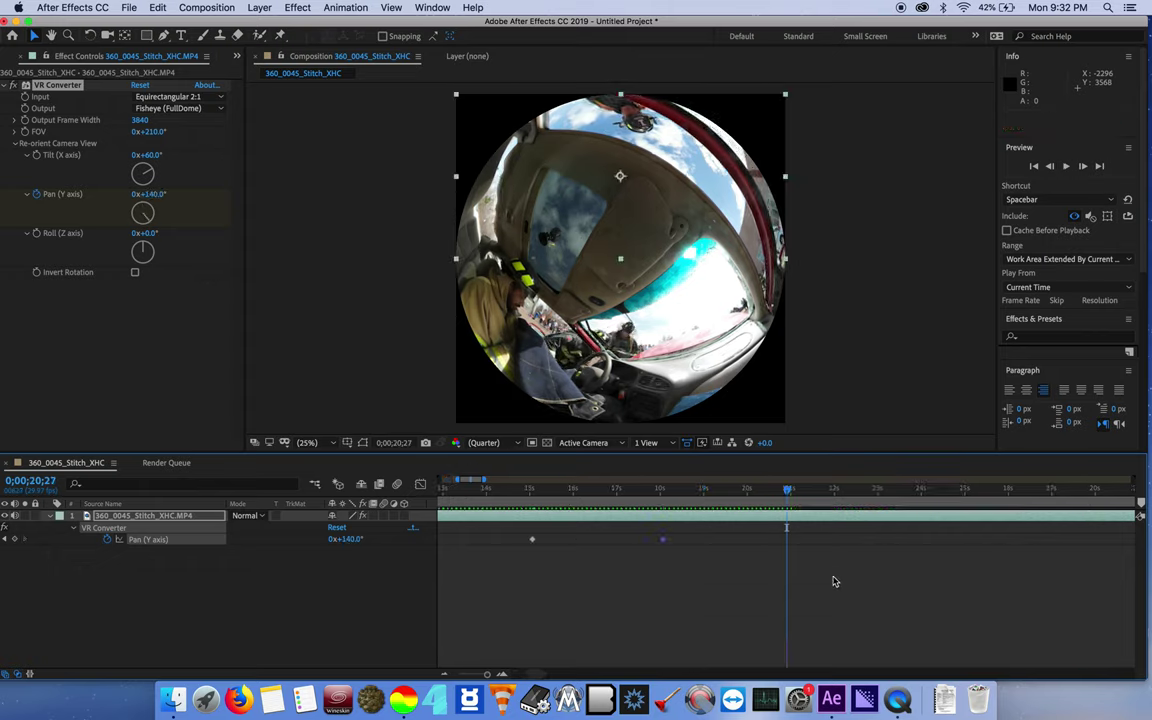
{"action": "key", "text": "minus"}
{"action": "key", "text": "minus"}
{"action": "key", "text": "minus"}
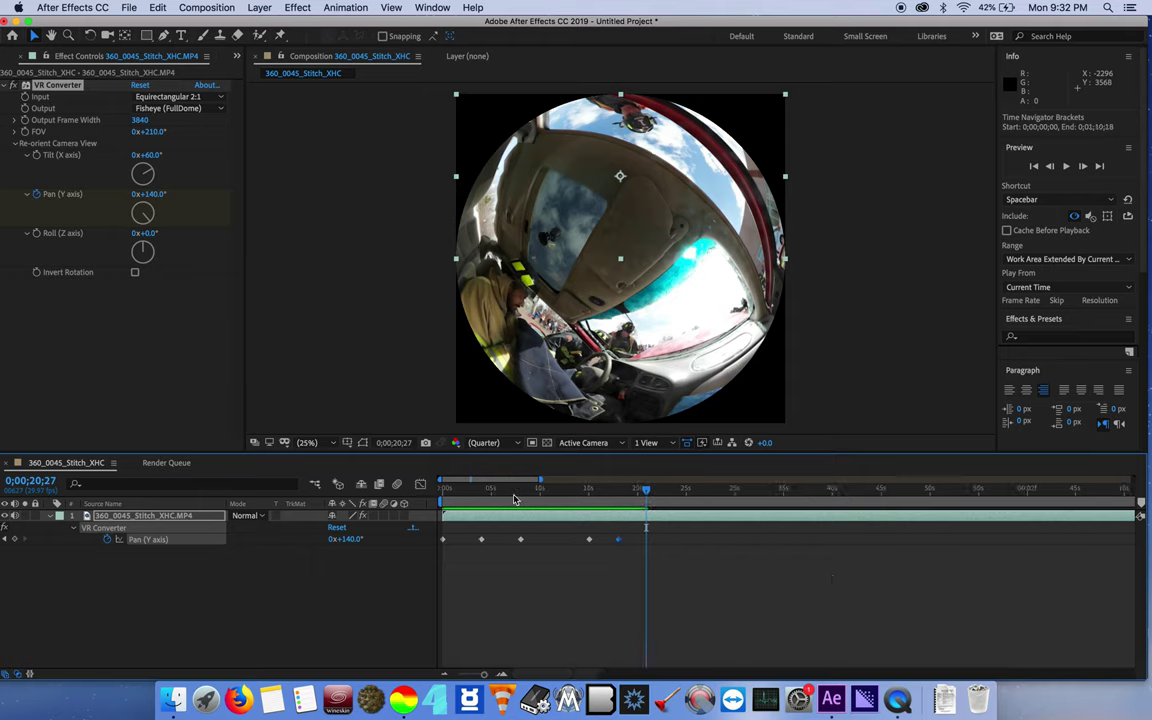
{"action": "key", "text": "Home"}
{"action": "key", "text": "space"}
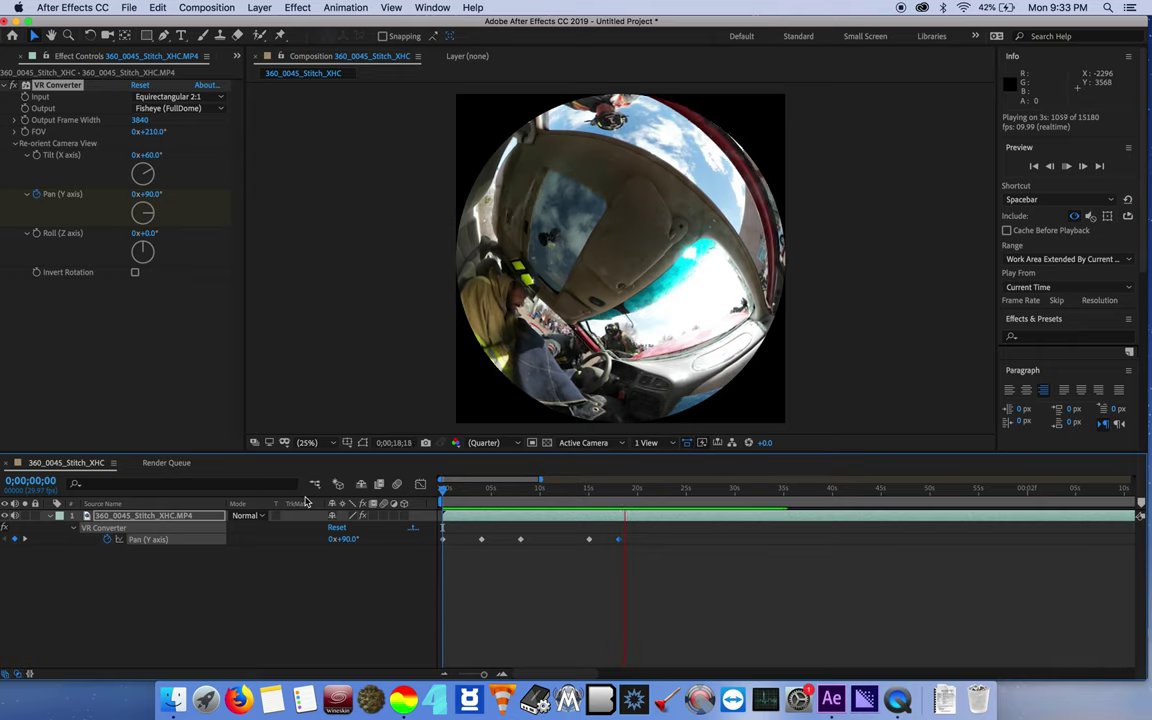
{"action": "key", "text": "space"}
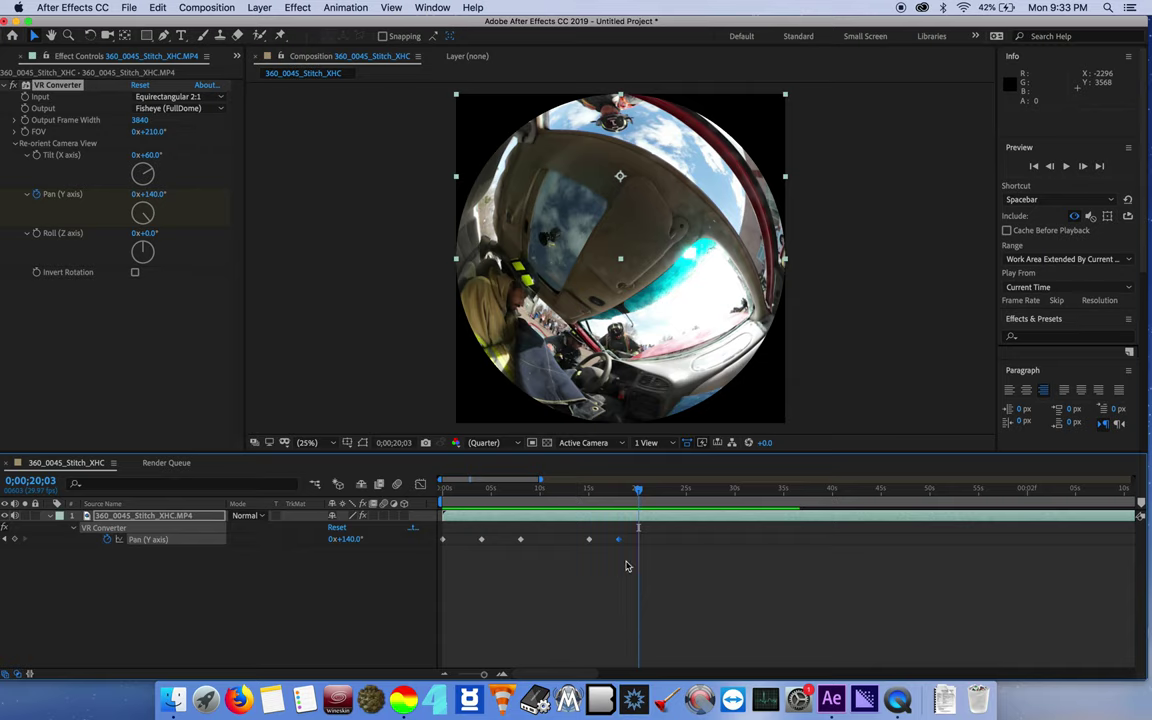
- Apply Easy Ease to all five Pan (Y axis) keyframes and preview from 0 seconds
{"action": "left_click_drag", "start_coordinate": [630, 557], "coordinate": [423, 541]}
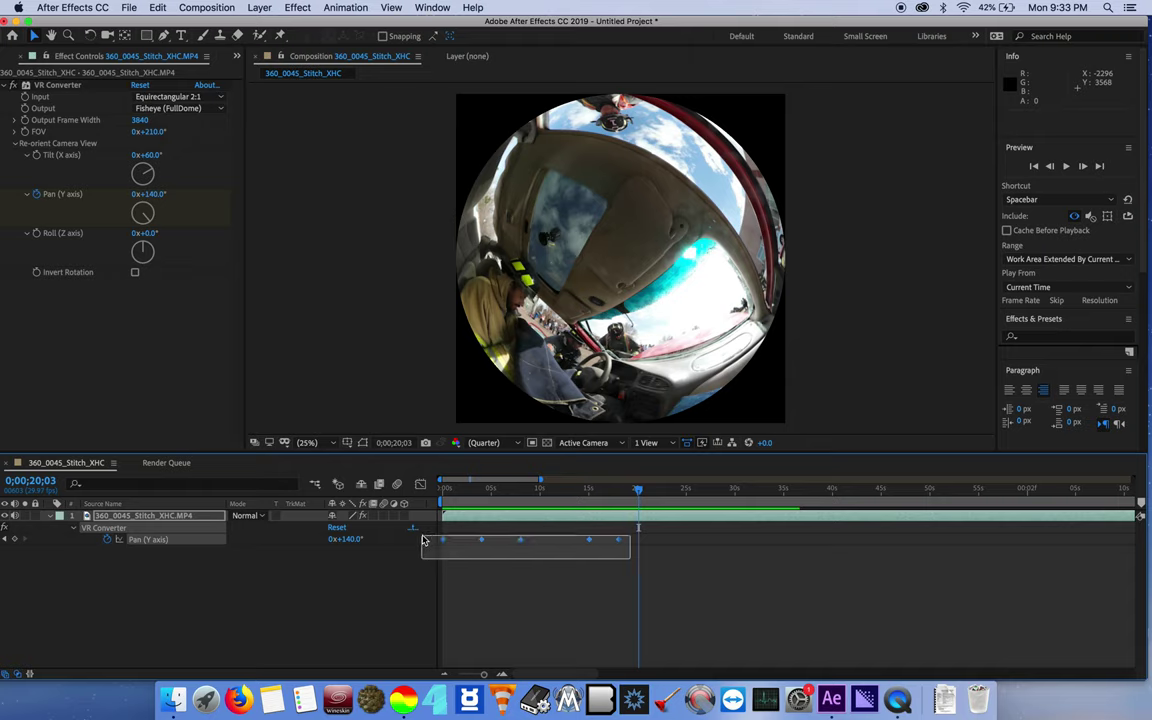
{"action": "left_click_drag", "start_coordinate": [423, 541], "coordinate": [423, 541]}
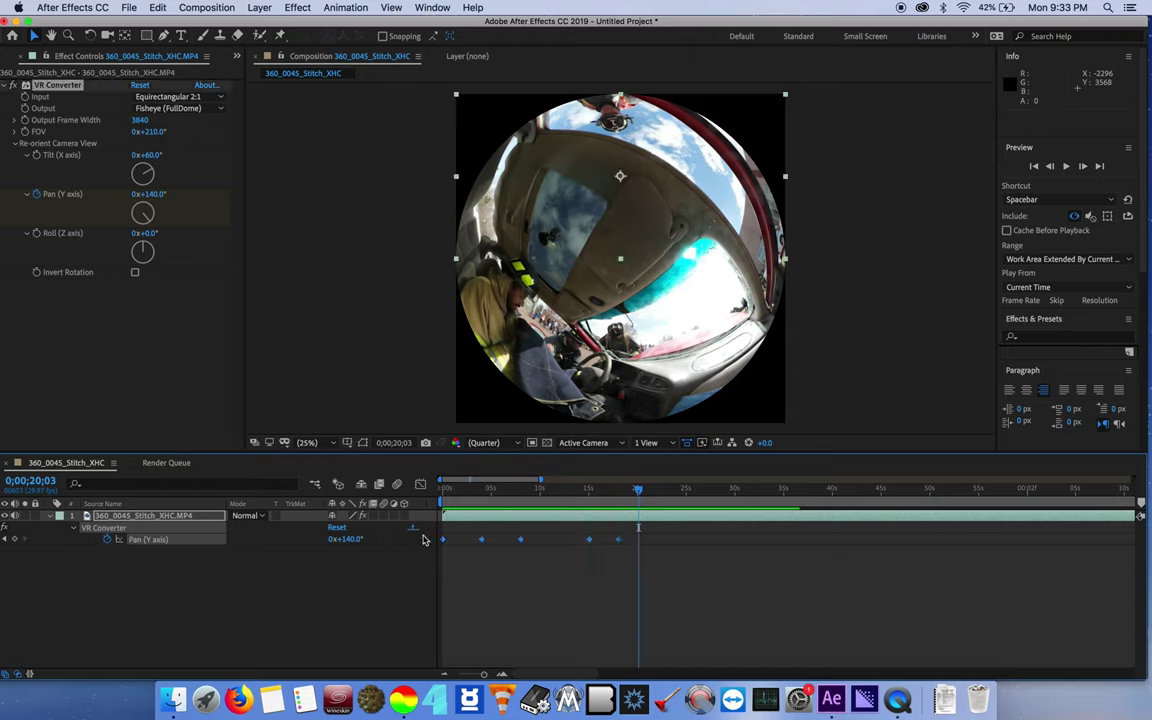
{"action": "right_click", "coordinate": [621, 545]}
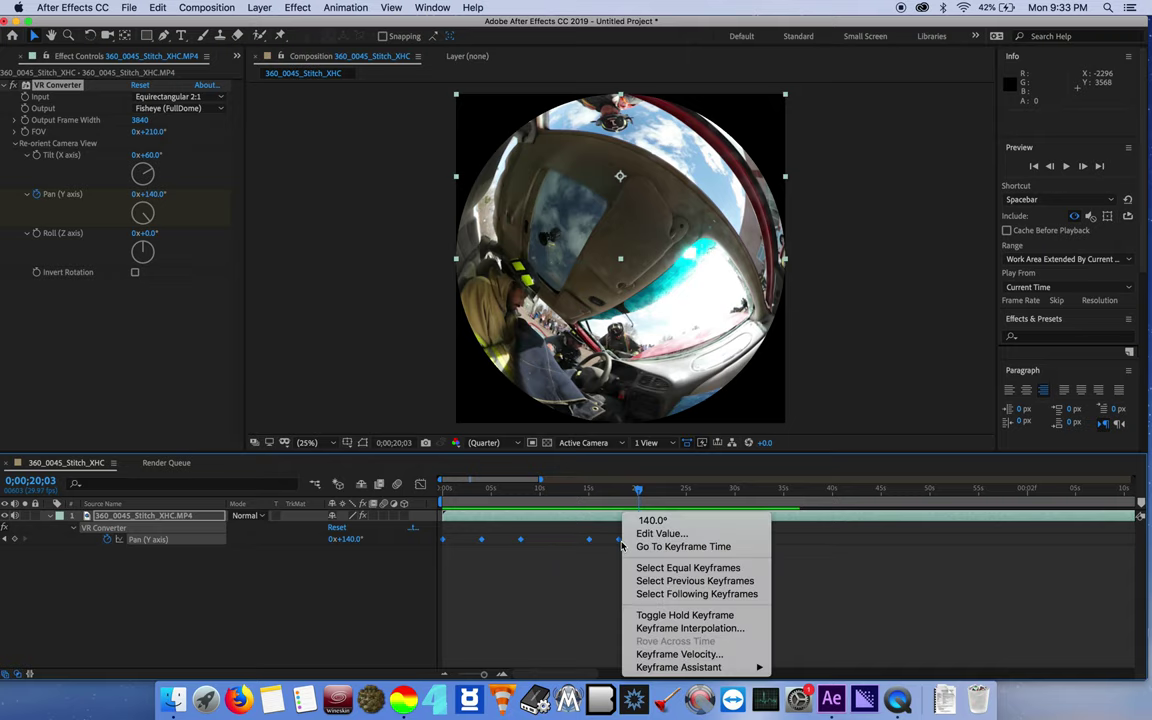
{"action": "mouse_move", "coordinate": [690, 667]}
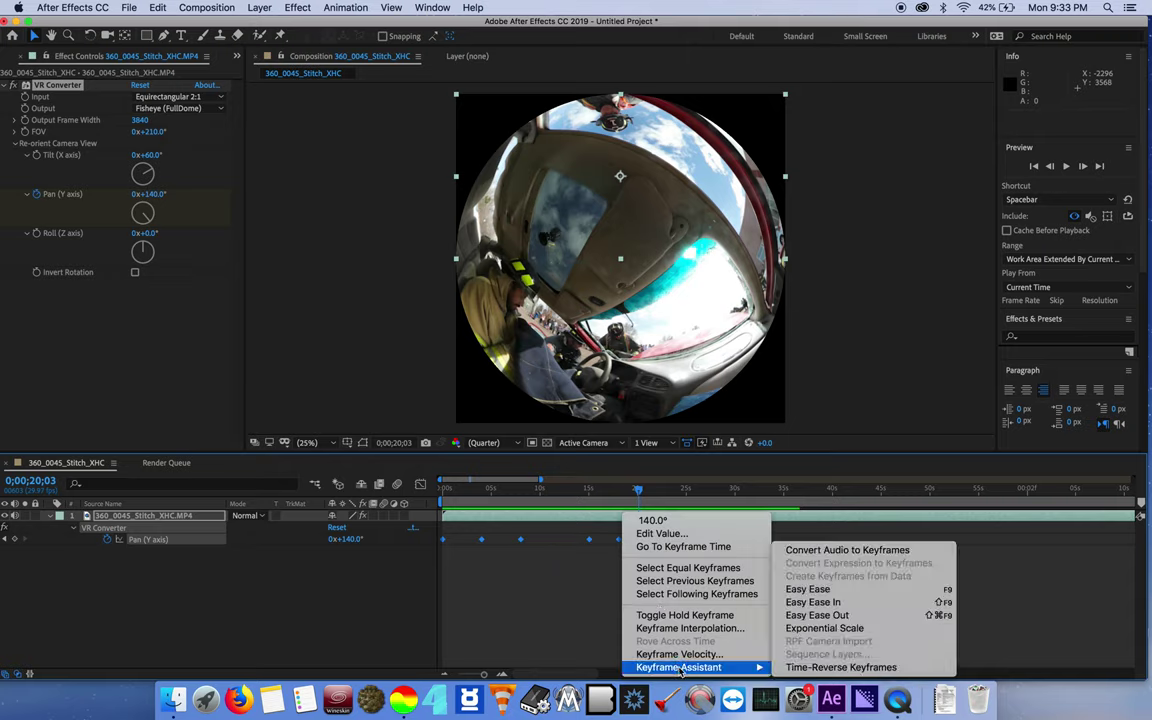
{"action": "left_click", "coordinate": [819, 590]}
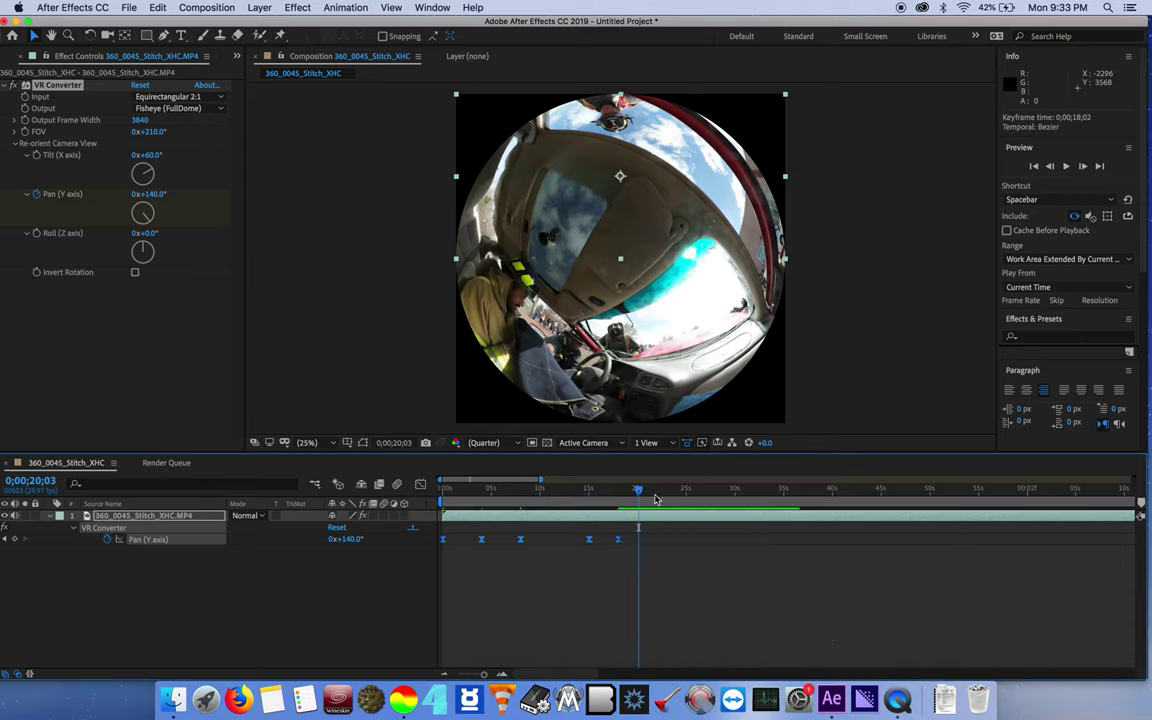
{"action": "left_click_drag", "start_coordinate": [624, 492], "coordinate": [381, 493]}
{"action": "key", "text": "space"}
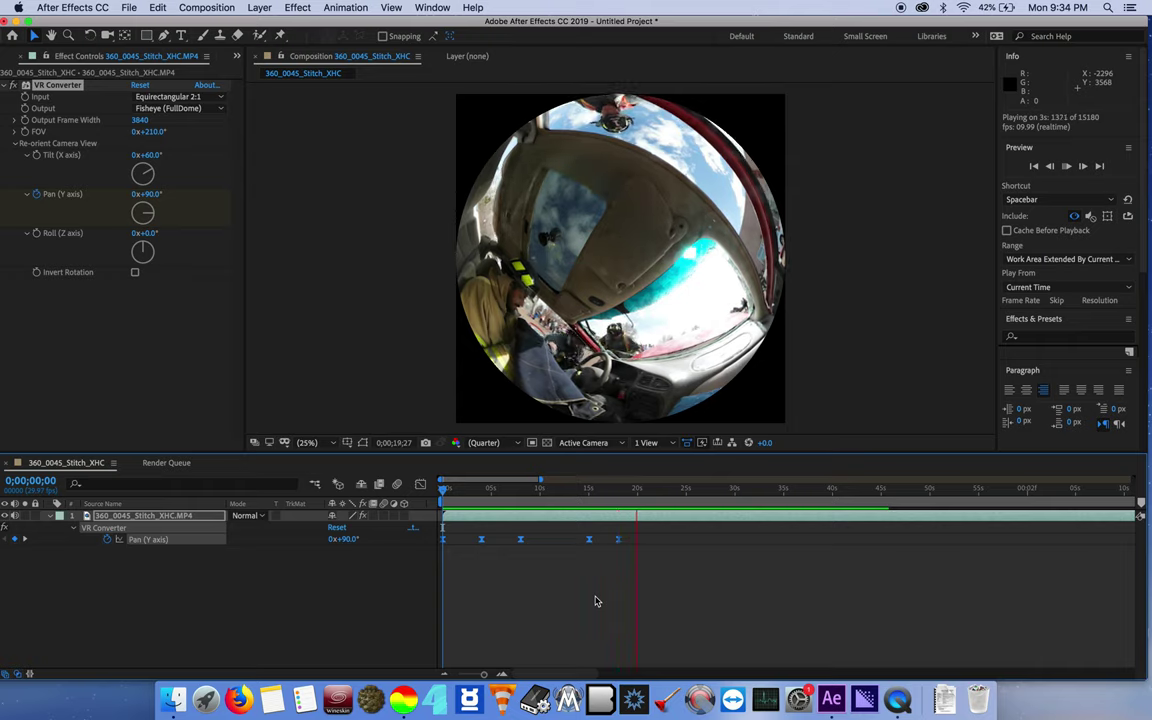
- Replay the eased pan move from about two seconds in
{"action": "left_click", "coordinate": [511, 520]}
{"action": "left_click_drag", "start_coordinate": [485, 502], "coordinate": [471, 500]}
{"action": "key", "text": "space"}
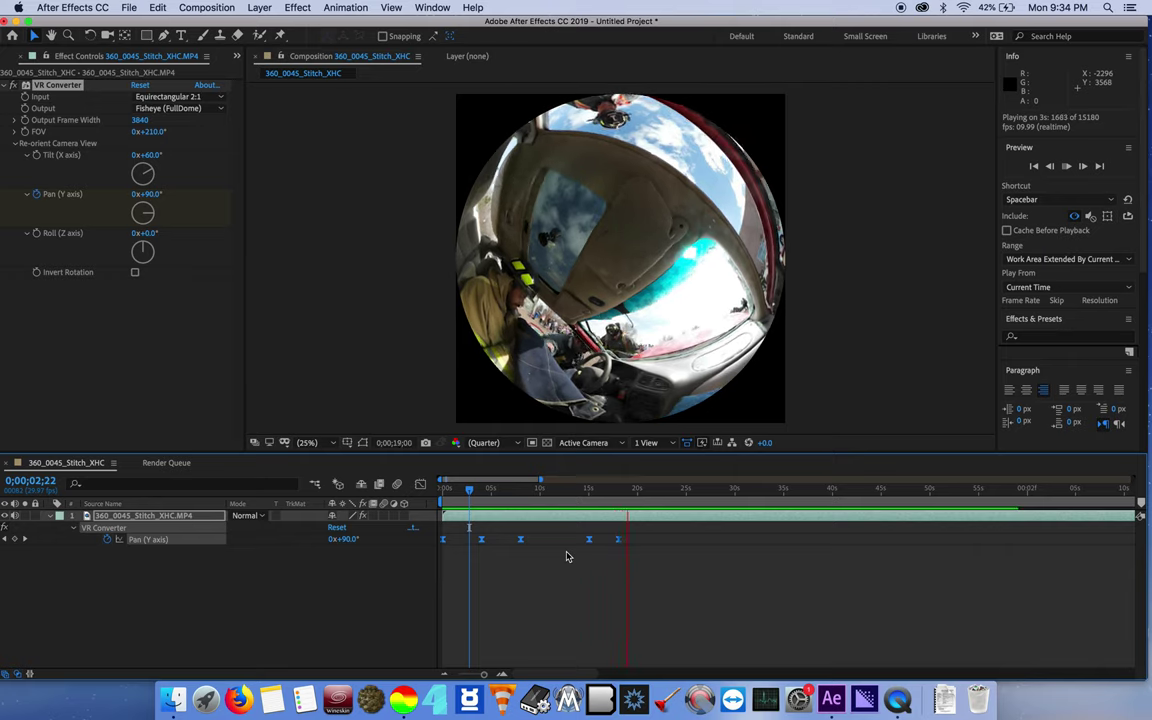
{"action": "key", "text": "space"}
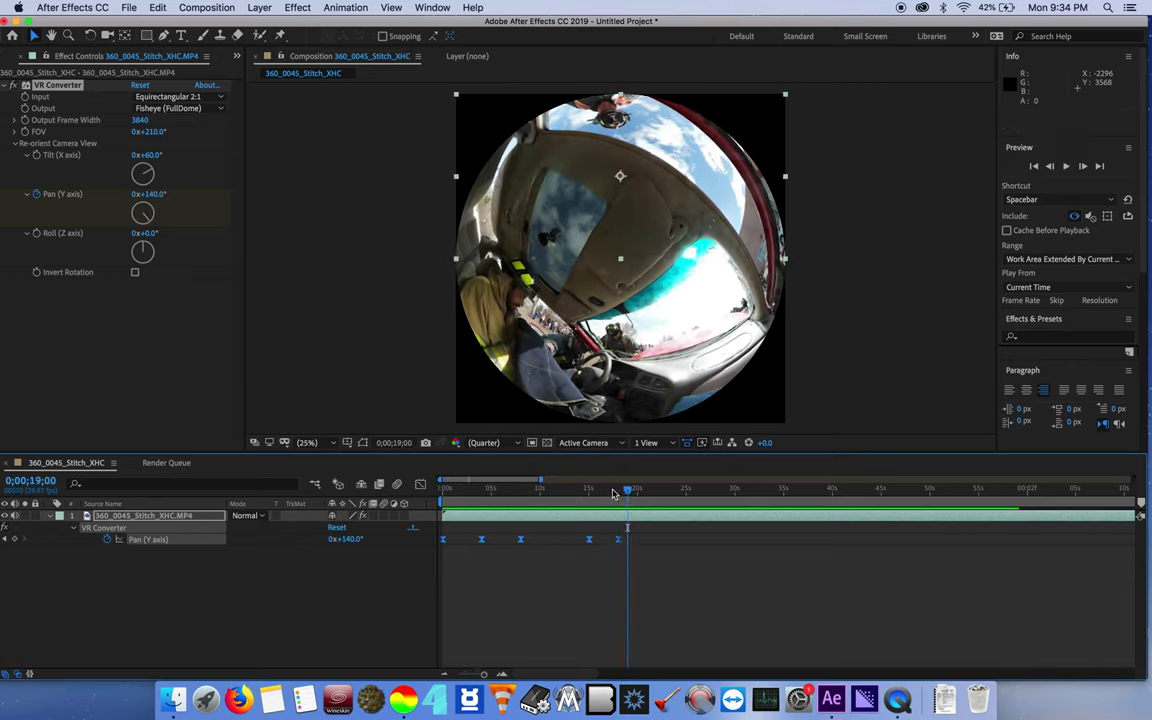
- Check 0;00;19;02 and 0;00;18;21, then park the playhead at 0;00;11;25
{"action": "key", "text": "Page_Down"}
{"action": "key", "text": "Page_Down"}
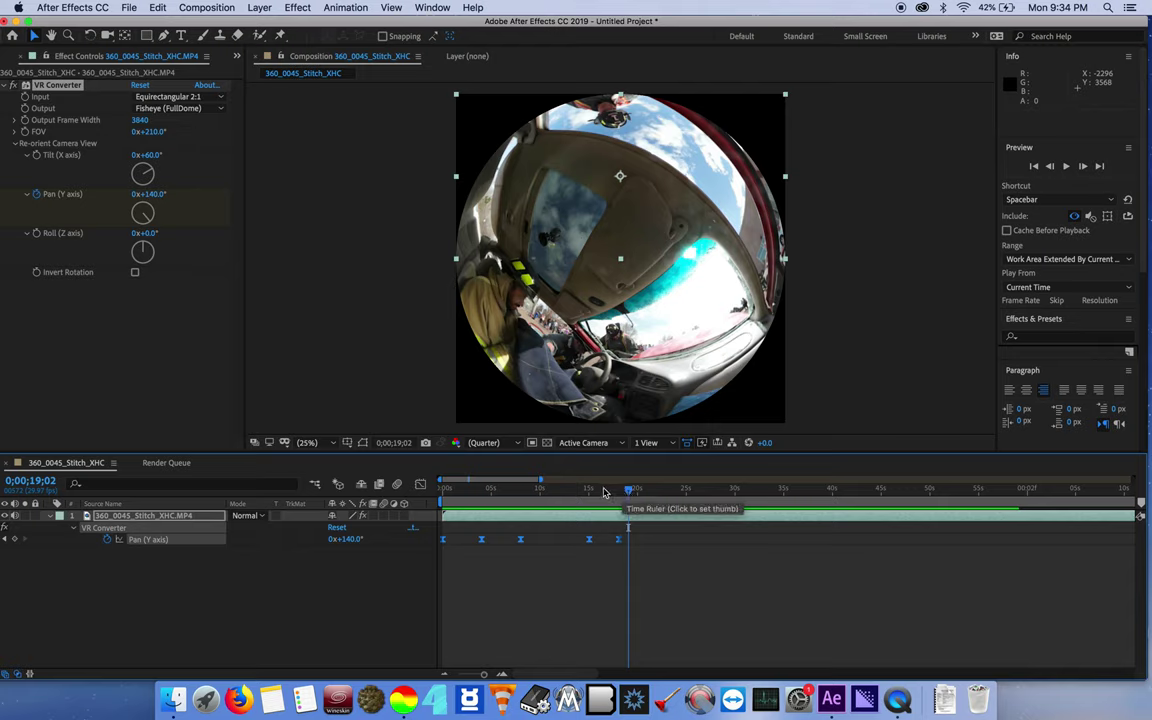
{"action": "left_click_drag", "start_coordinate": [619, 490], "coordinate": [625, 492]}
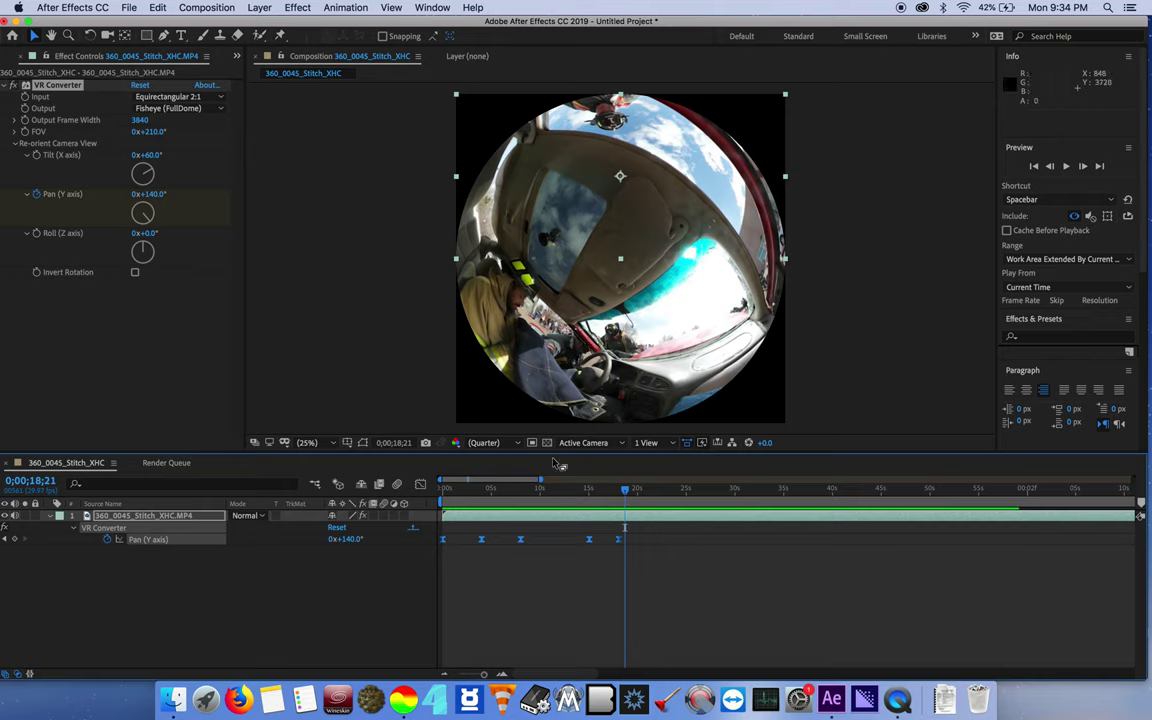
{"action": "left_click", "coordinate": [546, 497]}
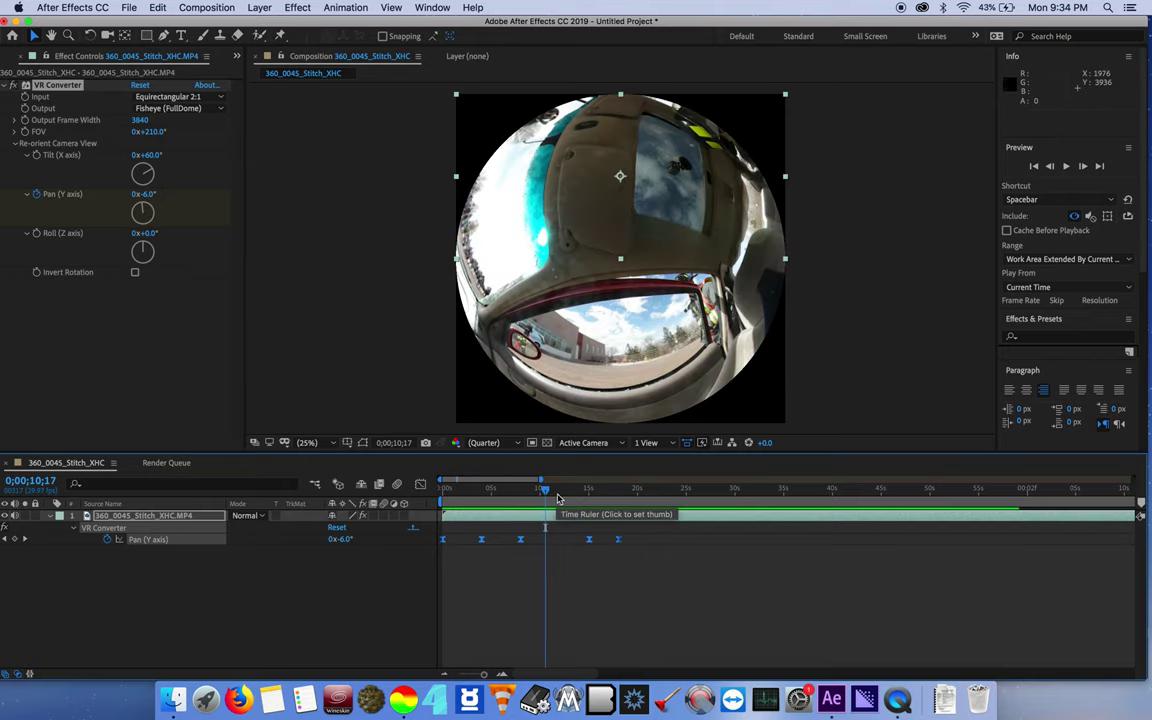
{"action": "left_click", "coordinate": [558, 497]}
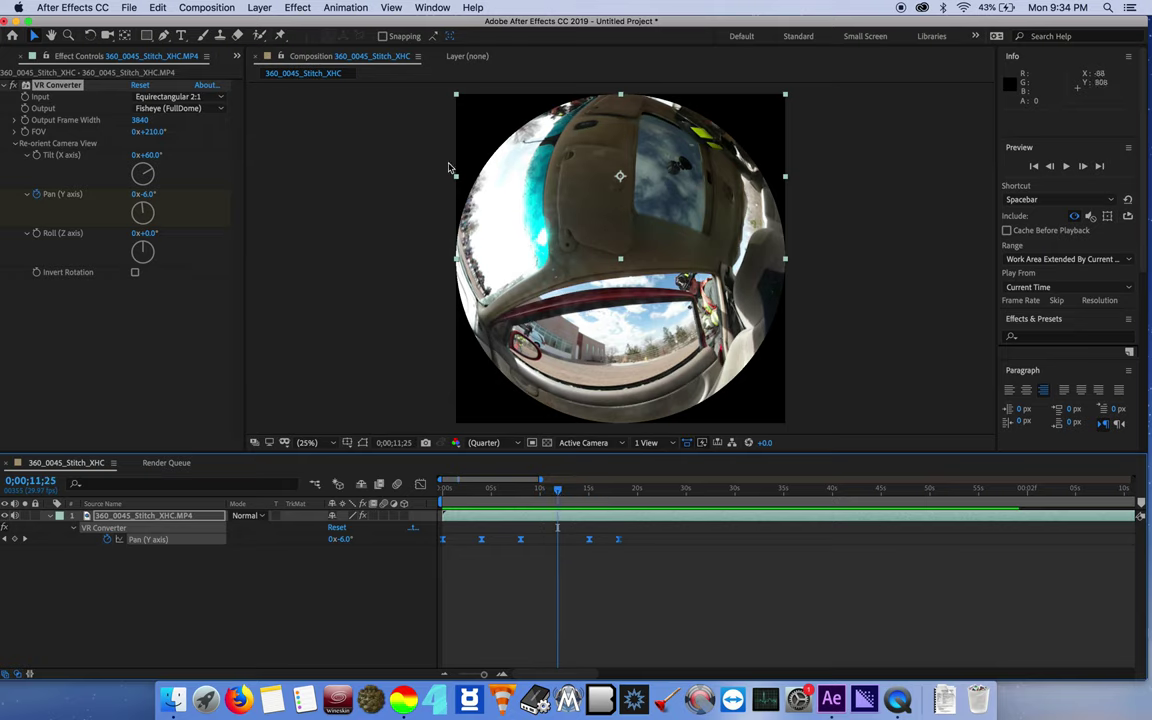
{"action": "left_click", "coordinate": [203, 7]}
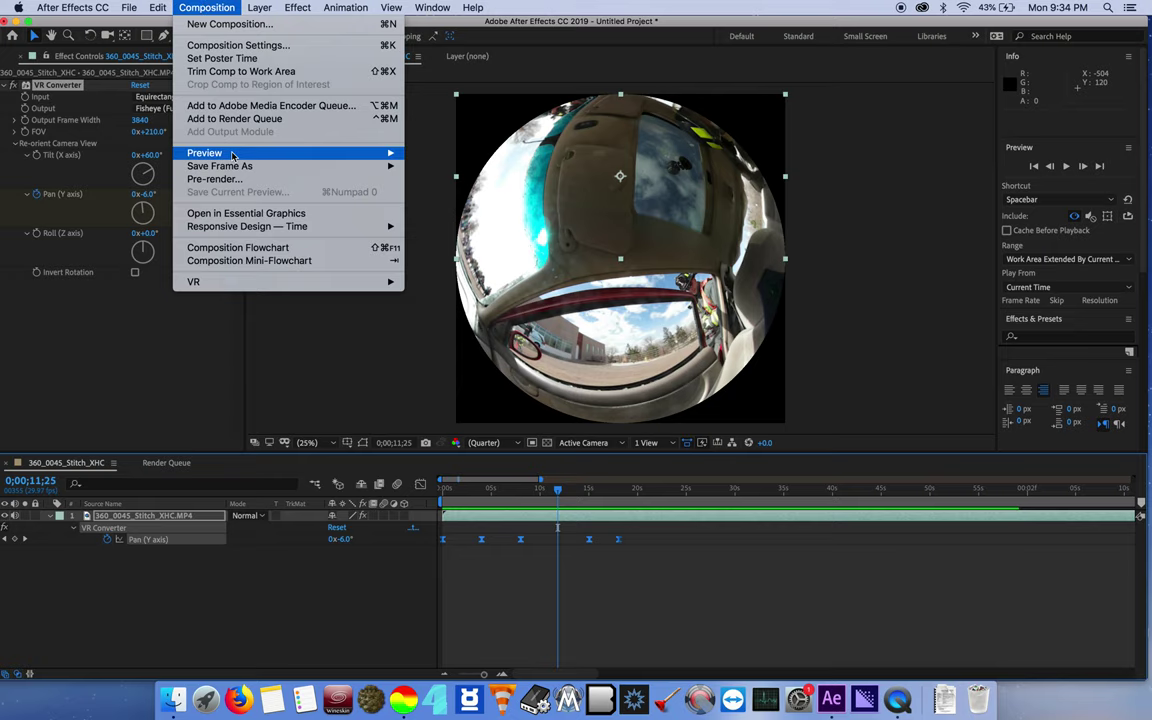
- Save the current frame to the Render Queue with JPEG Sequence output format
{"action": "mouse_move", "coordinate": [300, 167]}
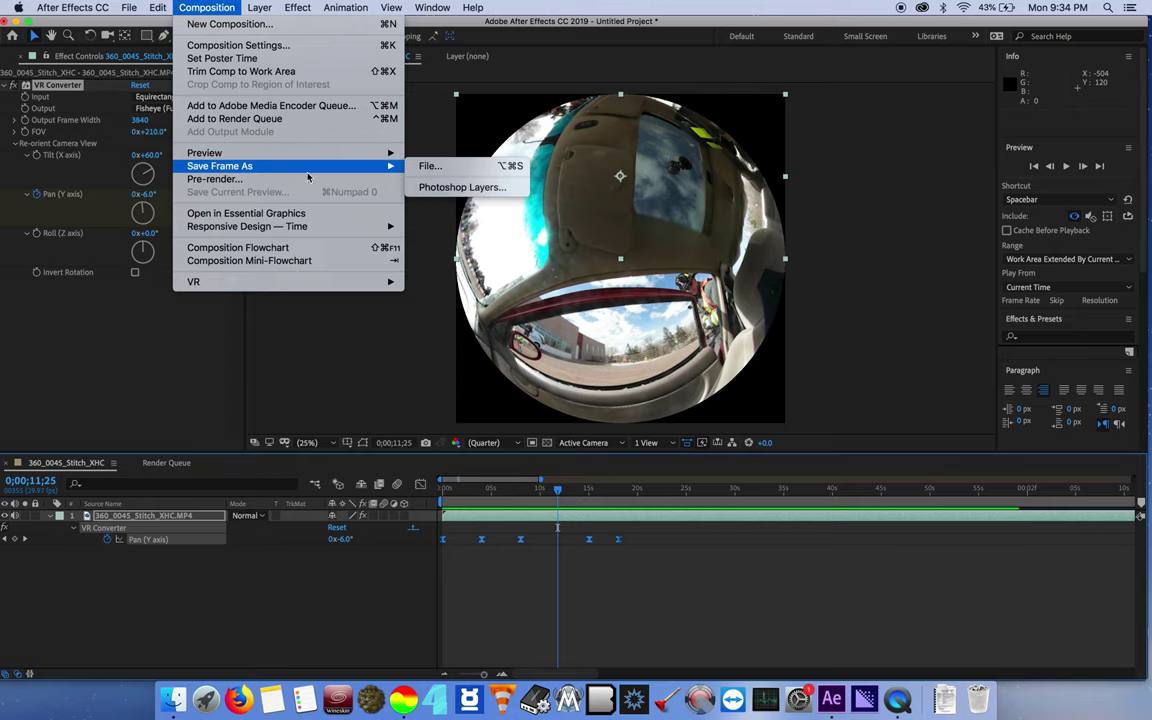
{"action": "left_click", "coordinate": [450, 167]}
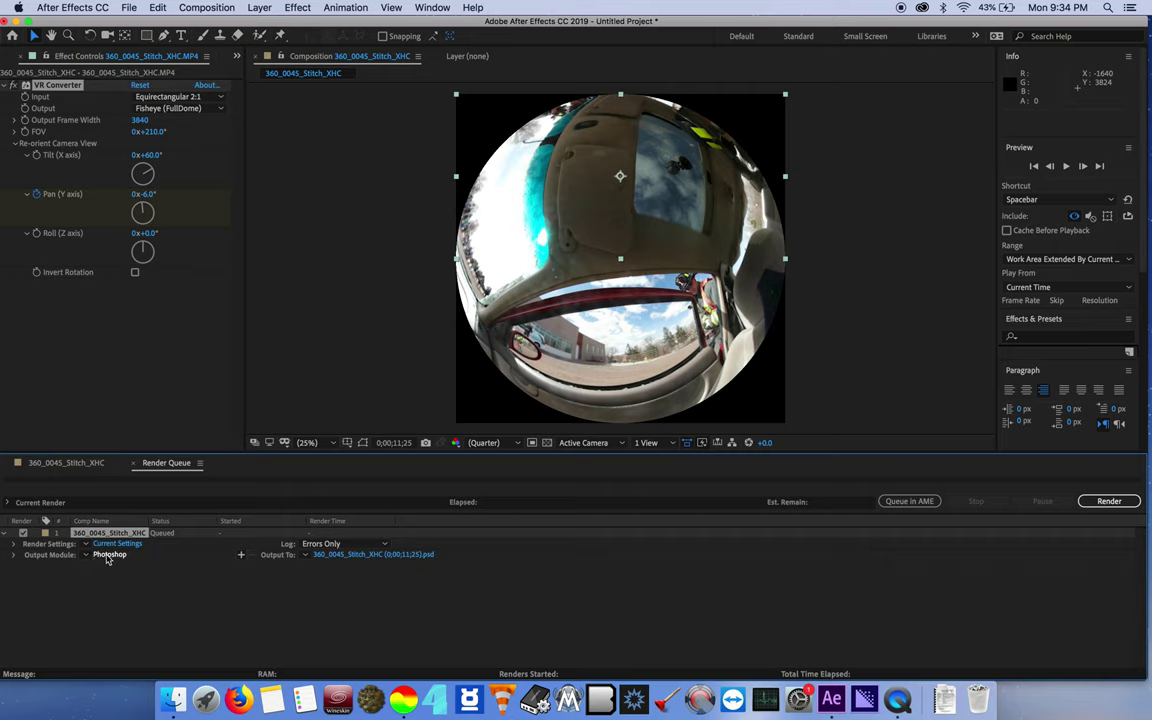
{"action": "left_click", "coordinate": [108, 555]}
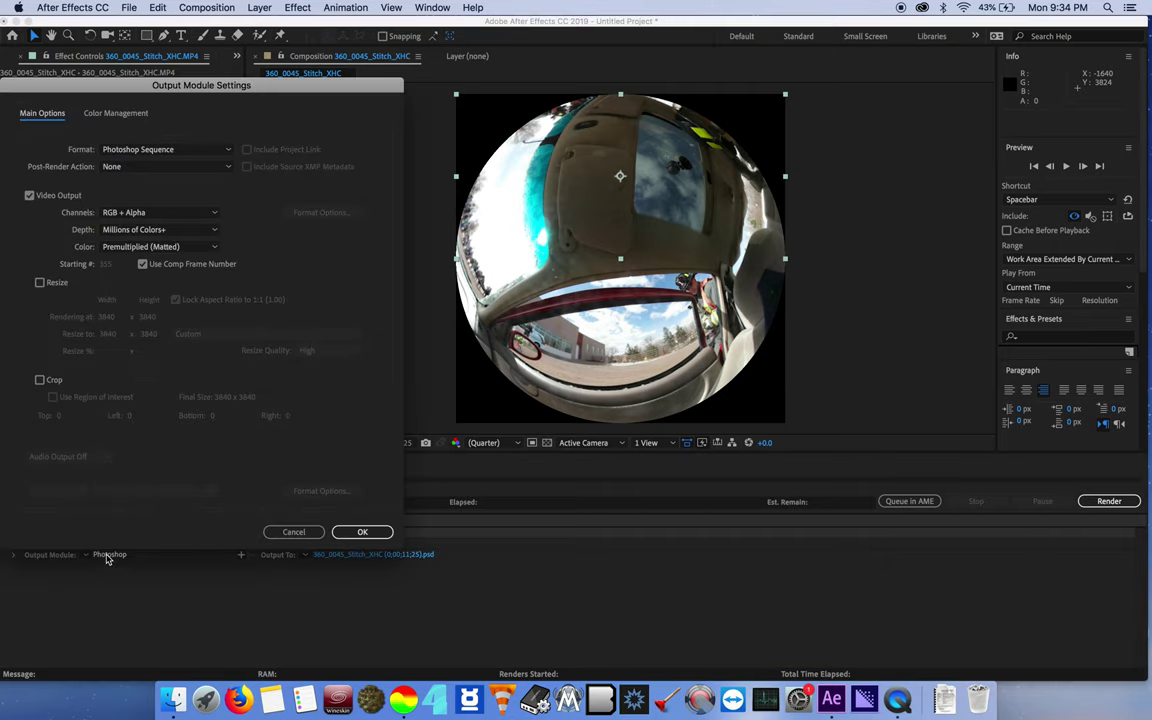
{"action": "left_click", "coordinate": [150, 148]}
{"action": "left_click", "coordinate": [128, 214]}
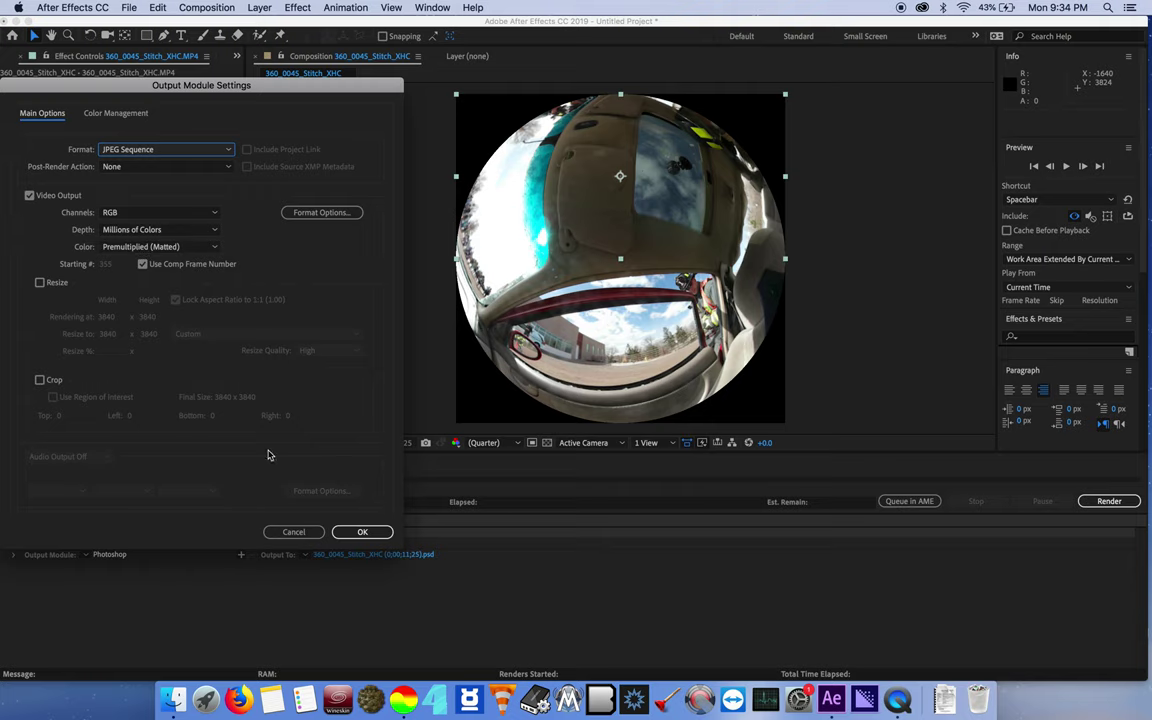
{"action": "left_click", "coordinate": [362, 531]}
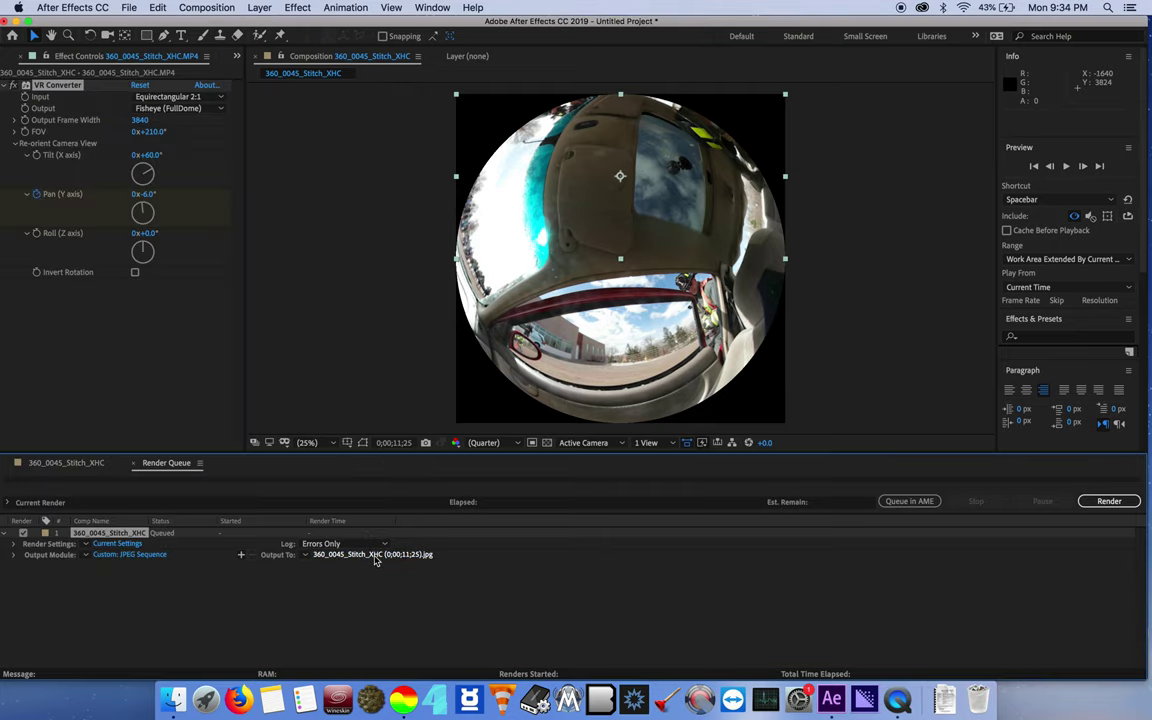
- Name the output Test Frame.jpg and render it
{"action": "left_click", "coordinate": [375, 556]}
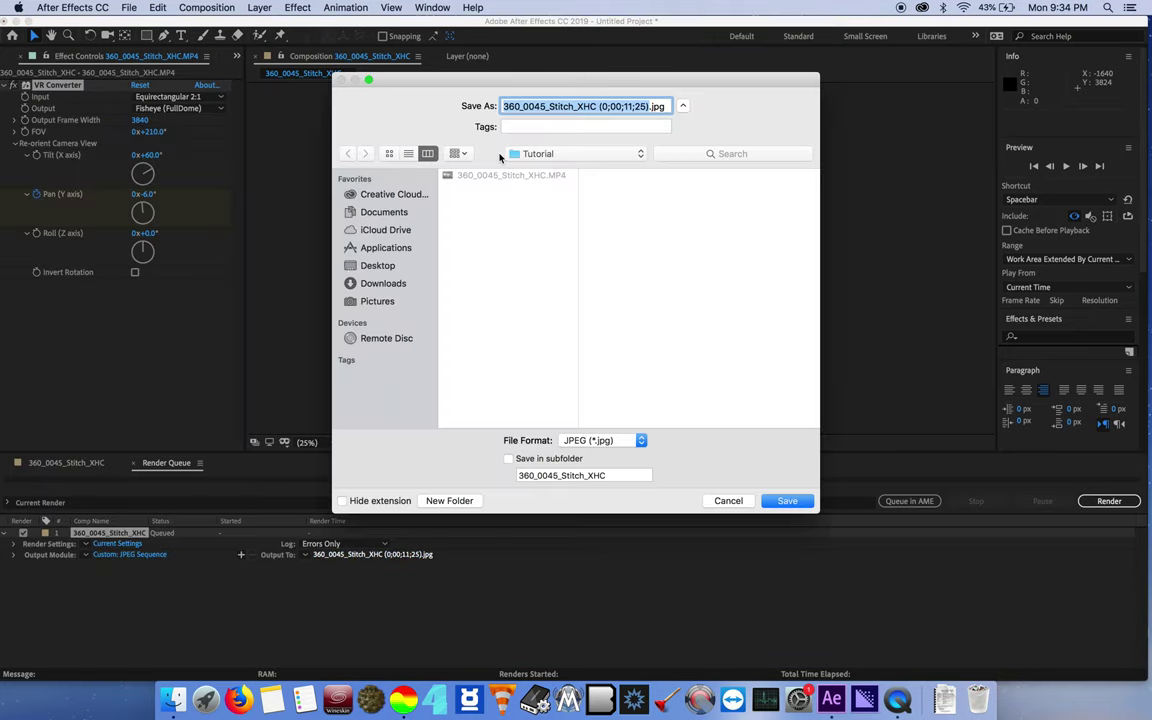
{"action": "type", "text": "Test Frame"}
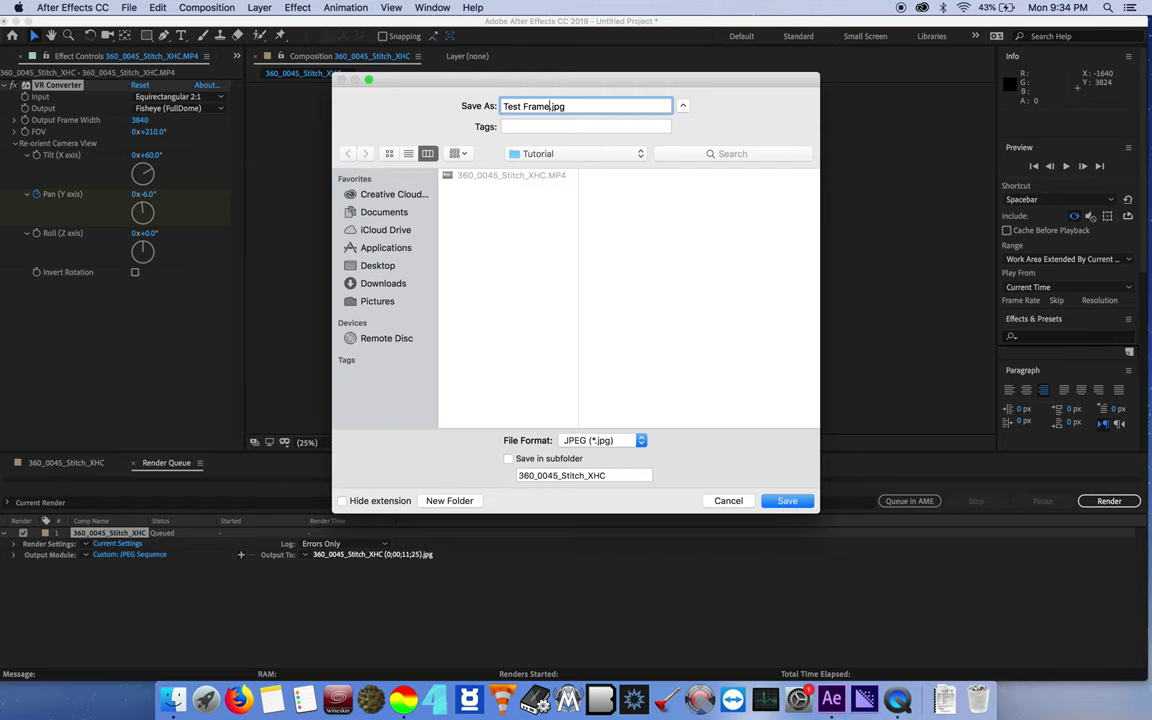
{"action": "key", "text": "Return"}
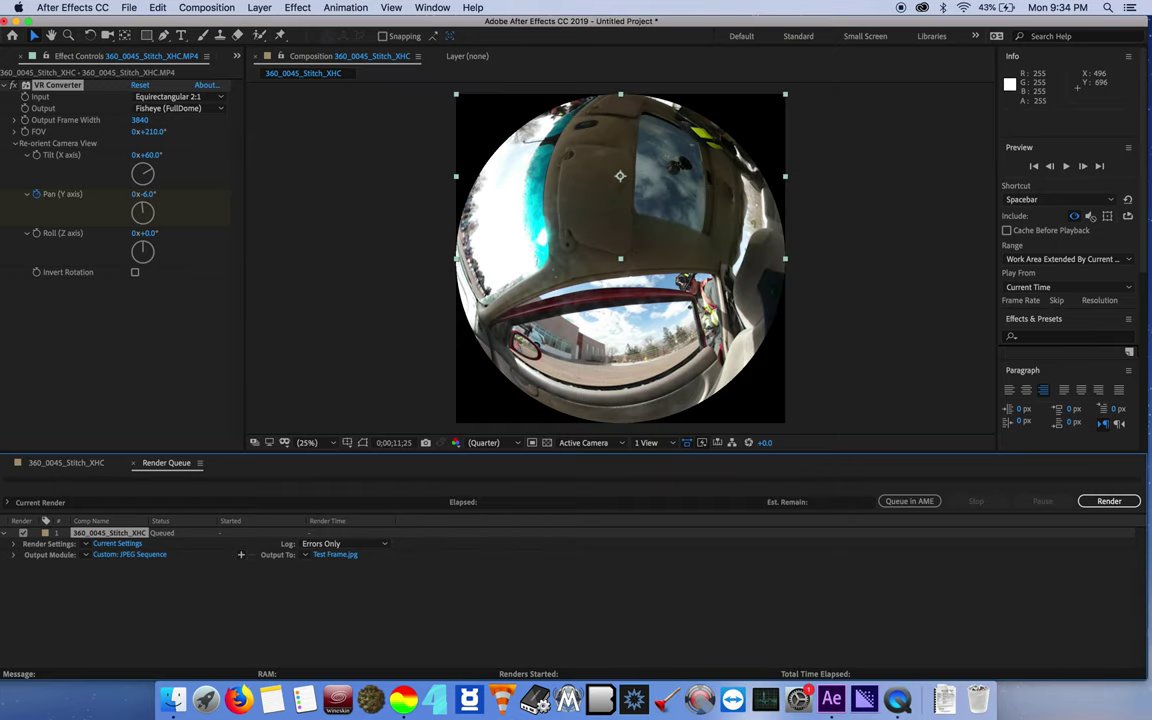
{"action": "left_click", "coordinate": [1109, 500]}
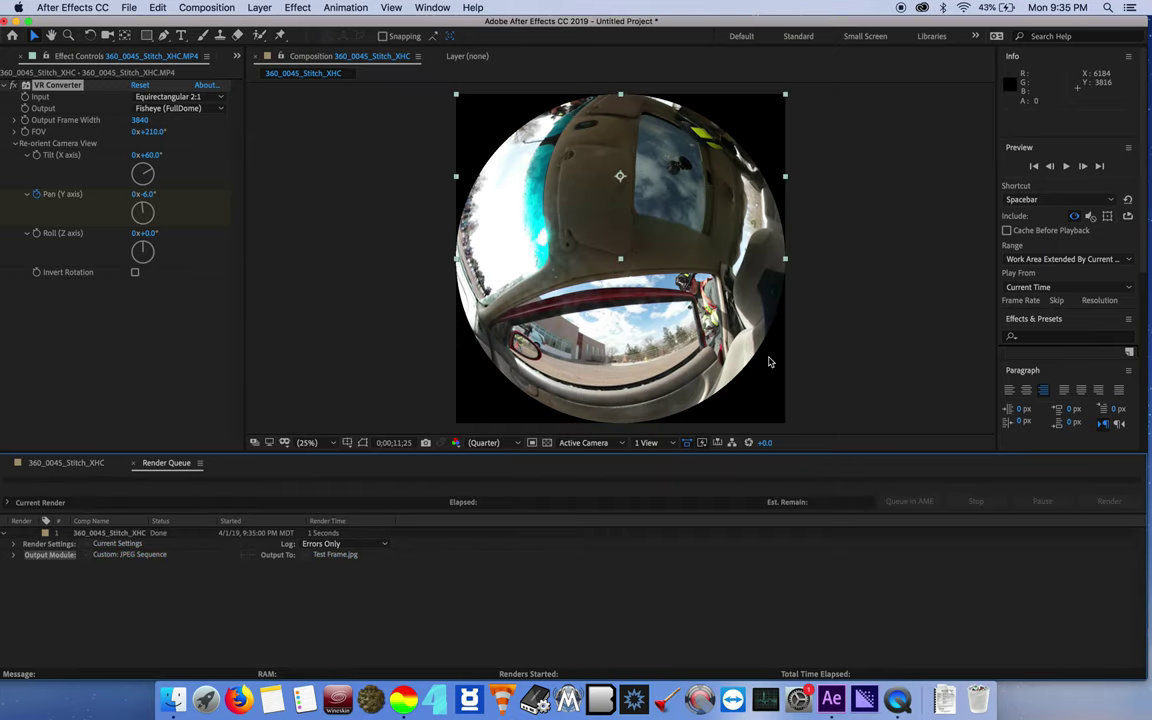
- Quick Look the 3.7 MB Test Frame.jpg in the Finder Tutorial folder
{"action": "left_click", "coordinate": [173, 700]}
{"action": "left_click", "coordinate": [300, 399]}
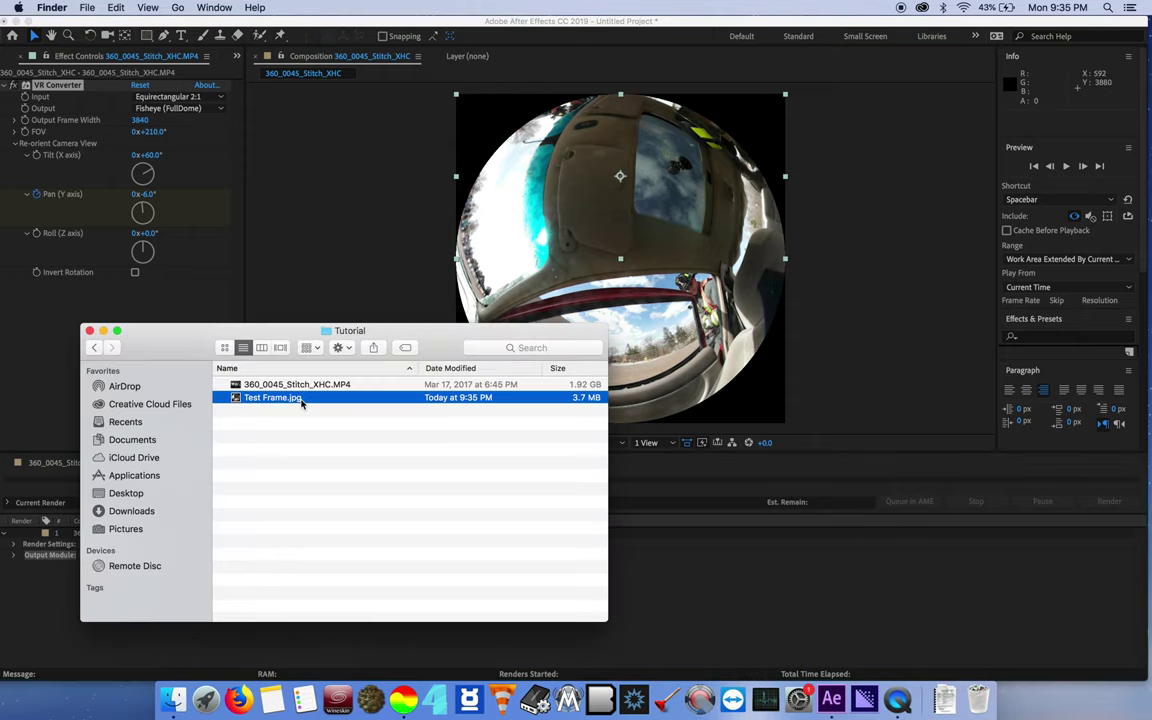
{"action": "key", "text": "space"}
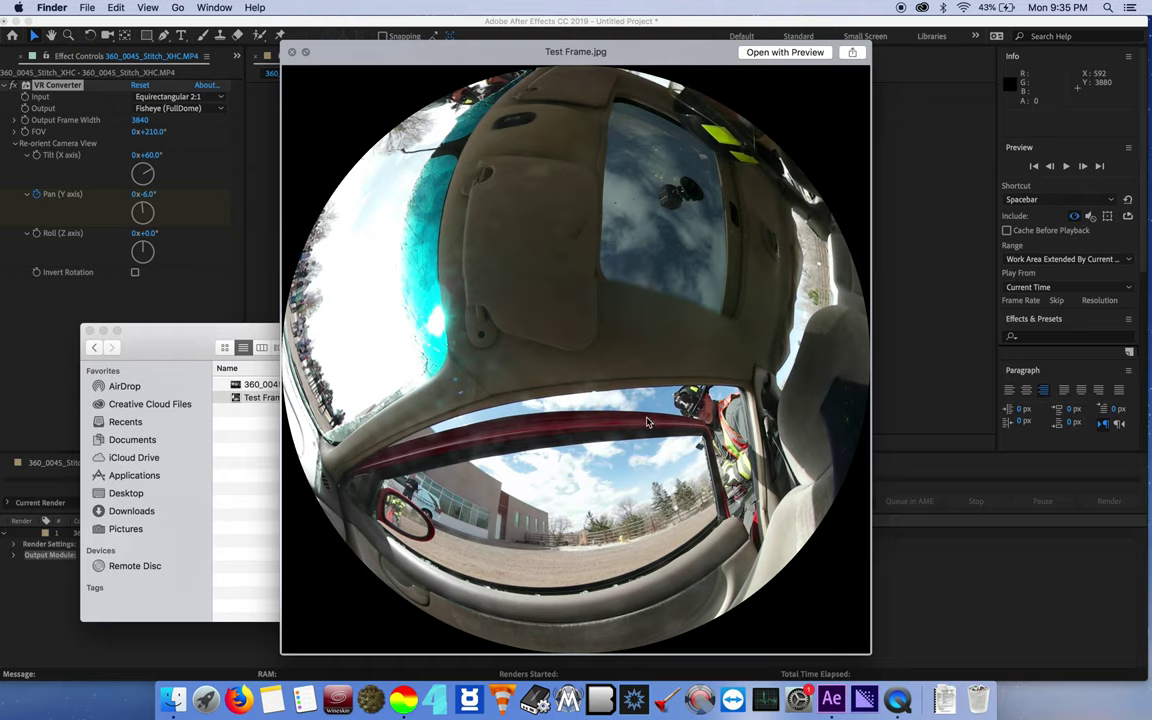
{"action": "left_click", "coordinate": [291, 52]}
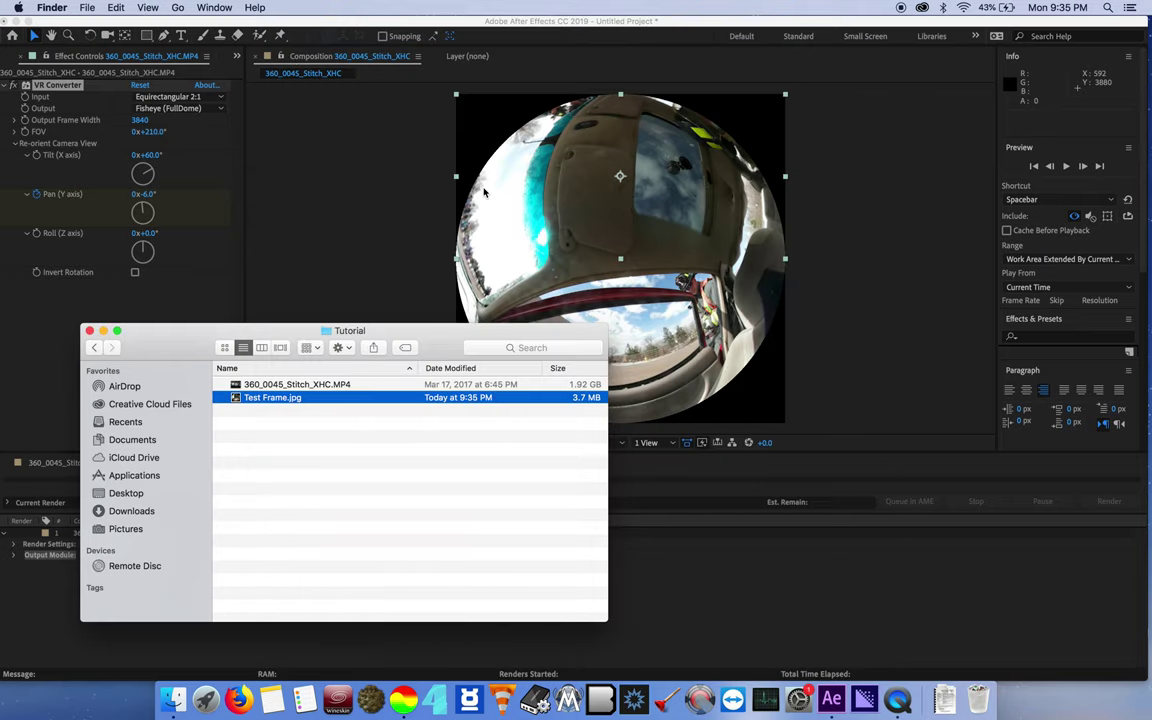
{"action": "key", "text": "super+Tab"}
{"action": "key", "text": "super+Tab"}
{"action": "key", "text": "super+Tab"}
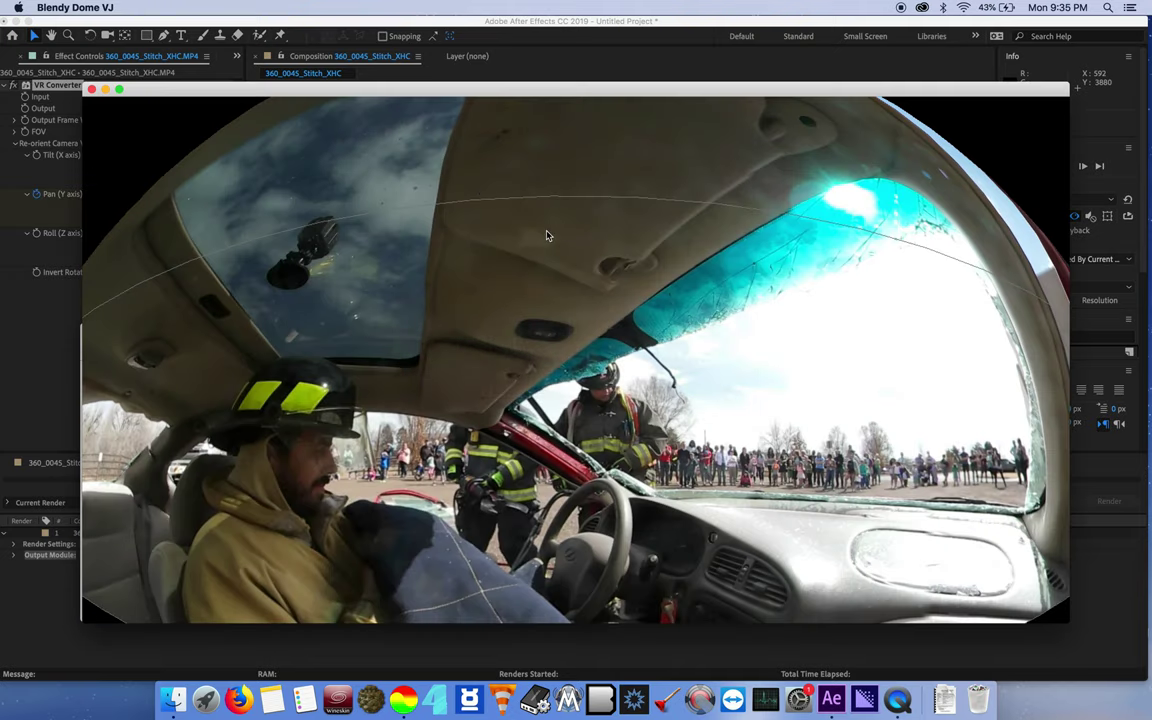
- Load the DOME_4K.png template as the dome source in Blendy Dome VJ
{"action": "left_click", "coordinate": [547, 236]}
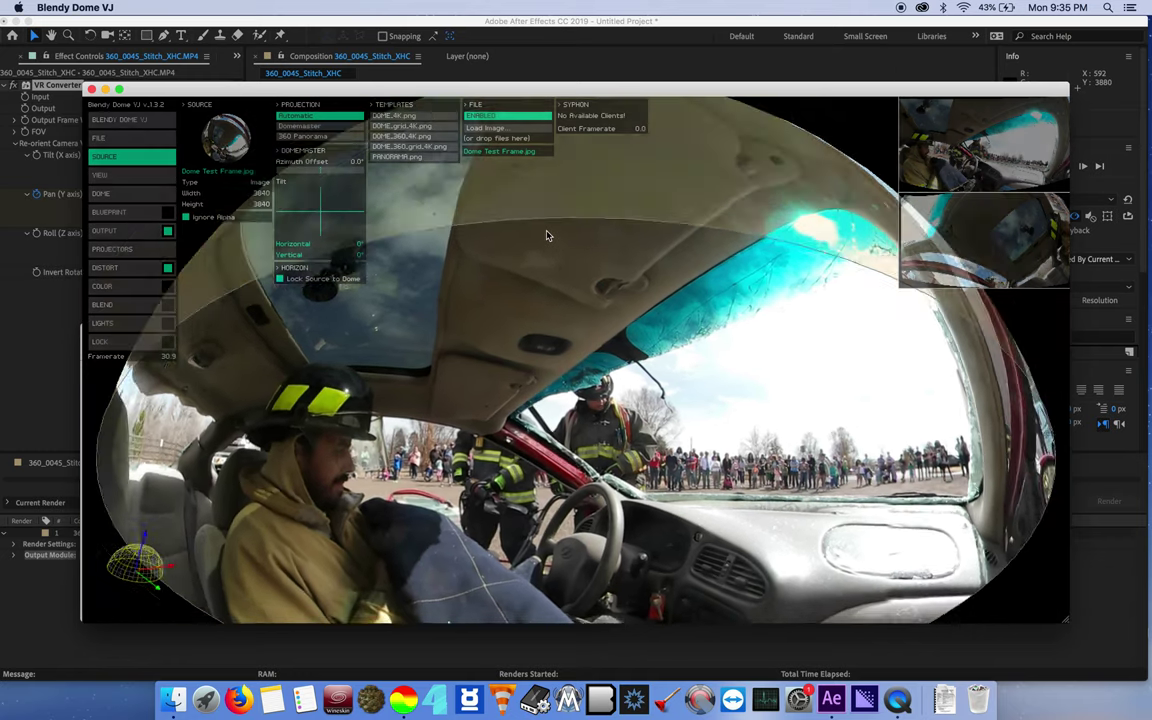
{"action": "left_click", "coordinate": [122, 141]}
{"action": "left_click", "coordinate": [114, 159]}
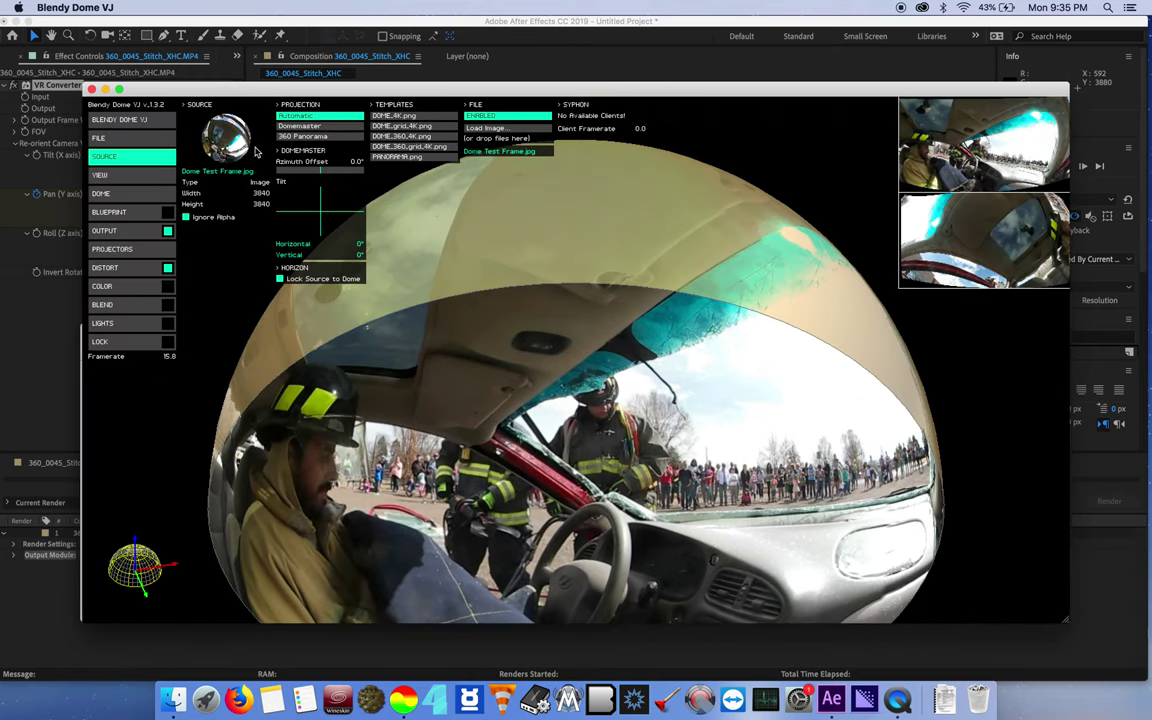
{"action": "left_click", "coordinate": [401, 117]}
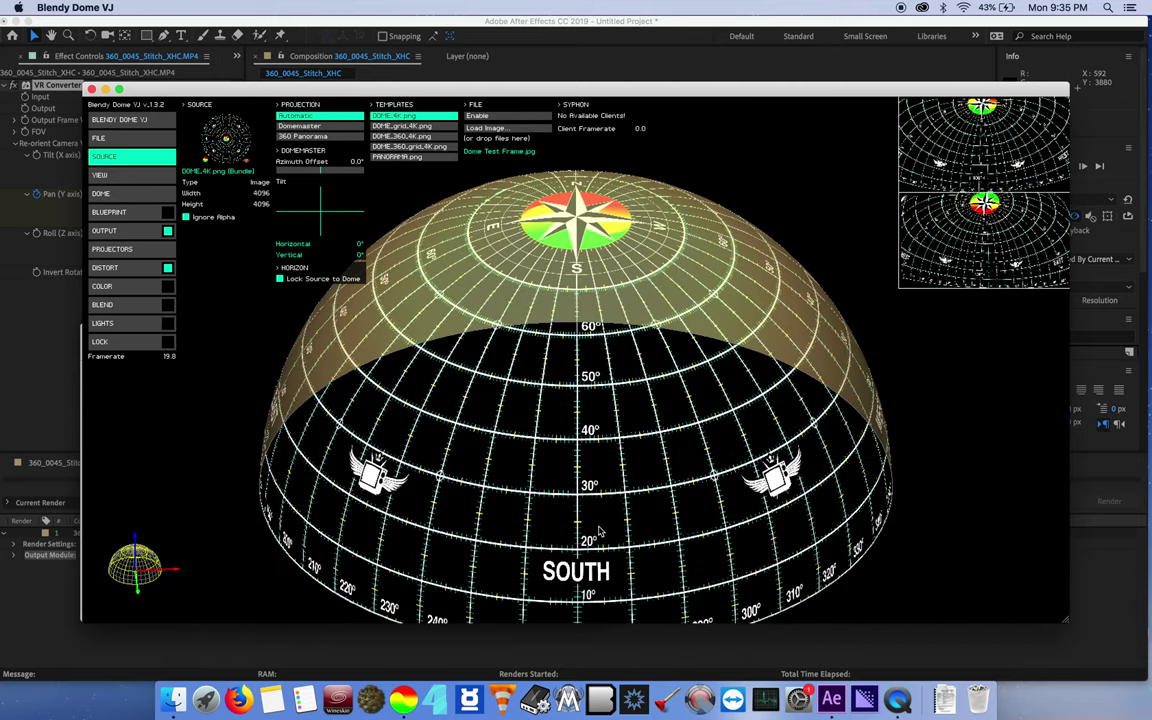
- Drop Test Frame.jpg from Finder onto the dome viewer and hide the controls
{"action": "left_click", "coordinate": [172, 699]}
{"action": "left_click_drag", "start_coordinate": [261, 402], "coordinate": [676, 437]}
{"action": "left_click", "coordinate": [675, 439]}
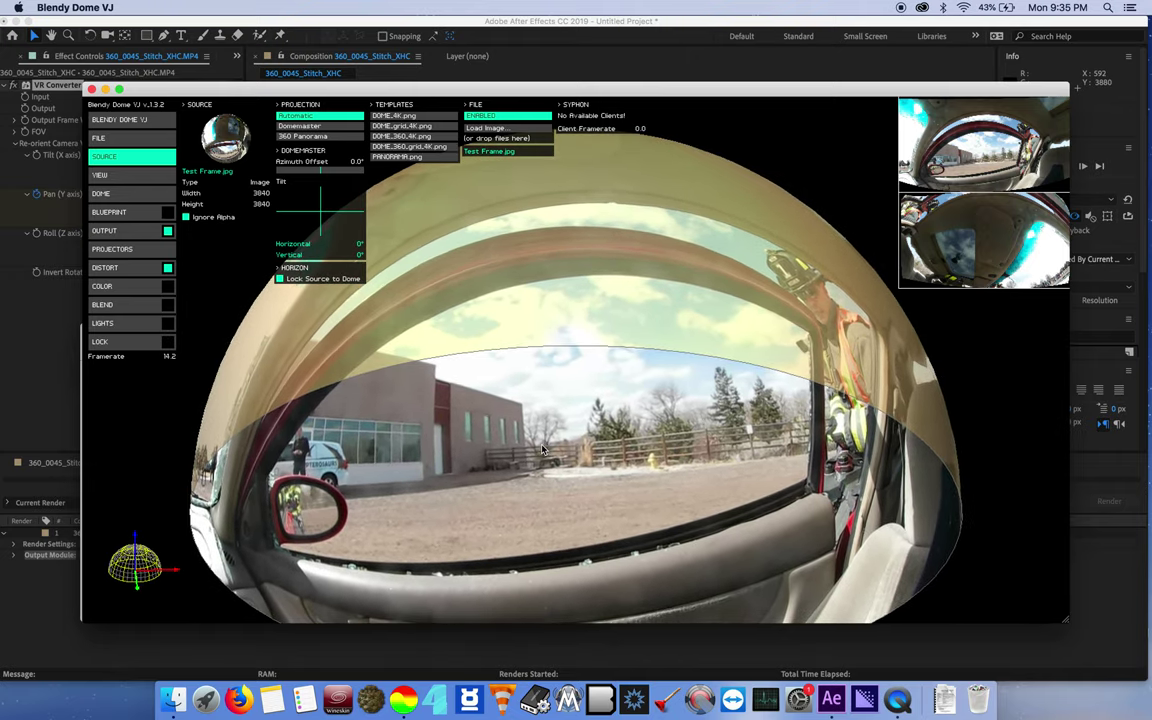
{"action": "key", "text": "Tab"}
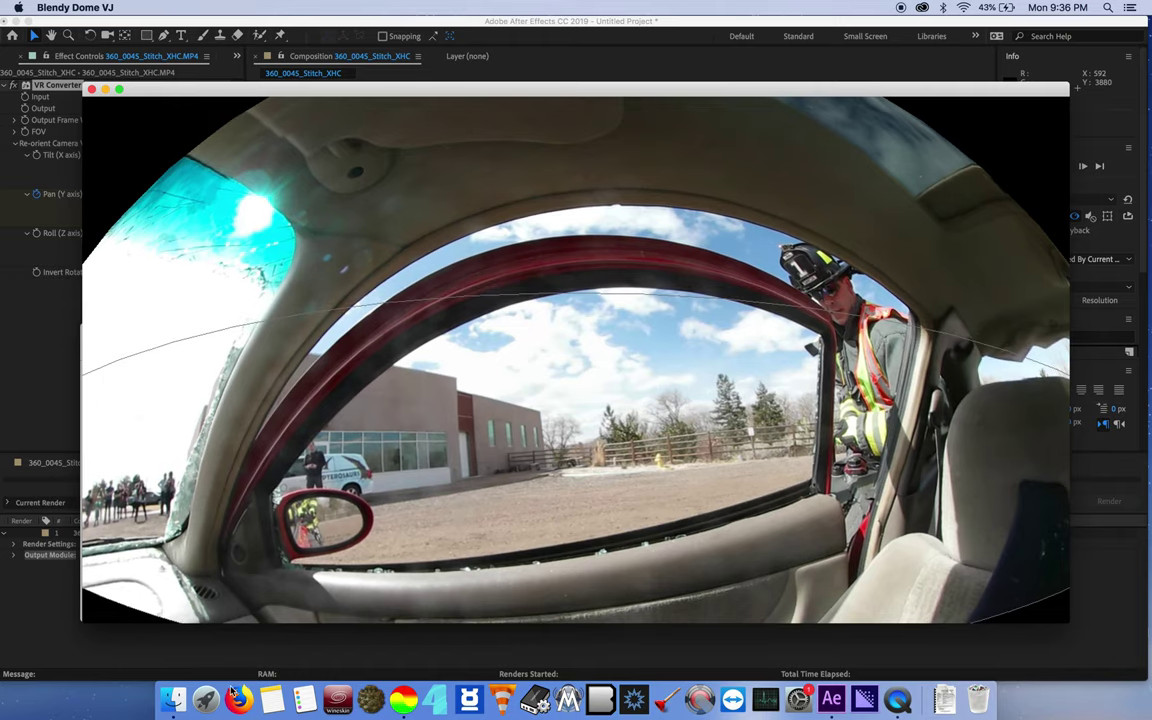
- Compare Test Frame.jpg in Quick Look, hide the dome's mesh lines, and return to After Effects
{"action": "left_click", "coordinate": [173, 699]}
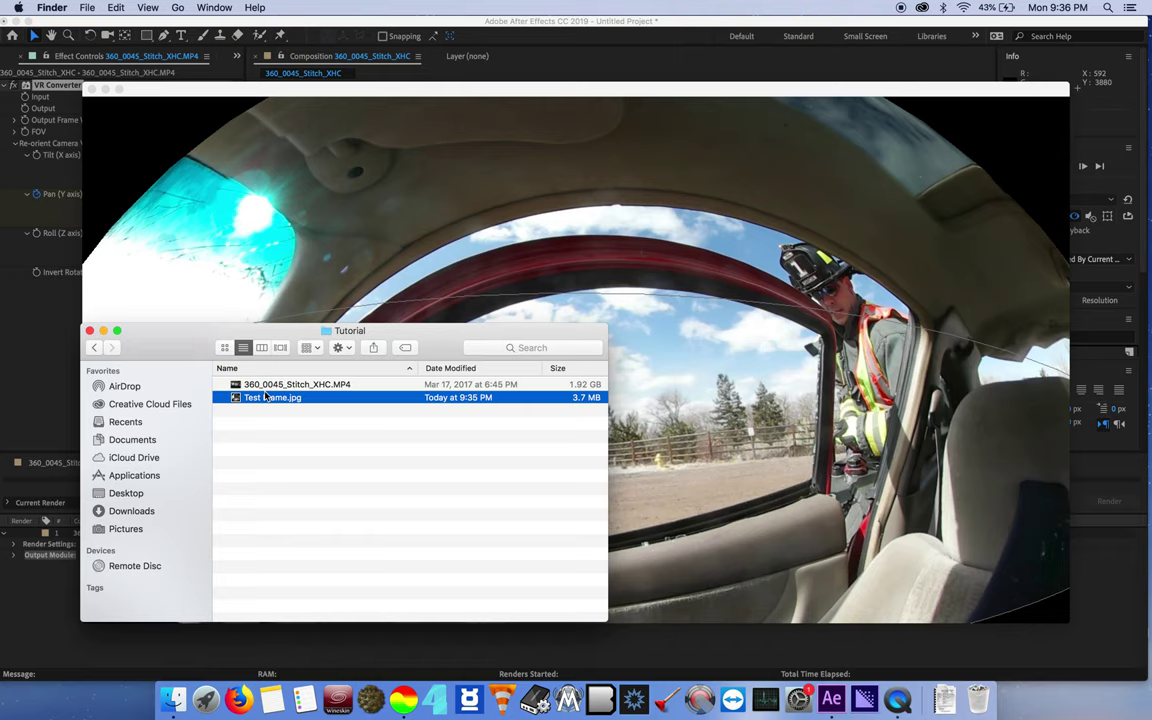
{"action": "key", "text": "space"}
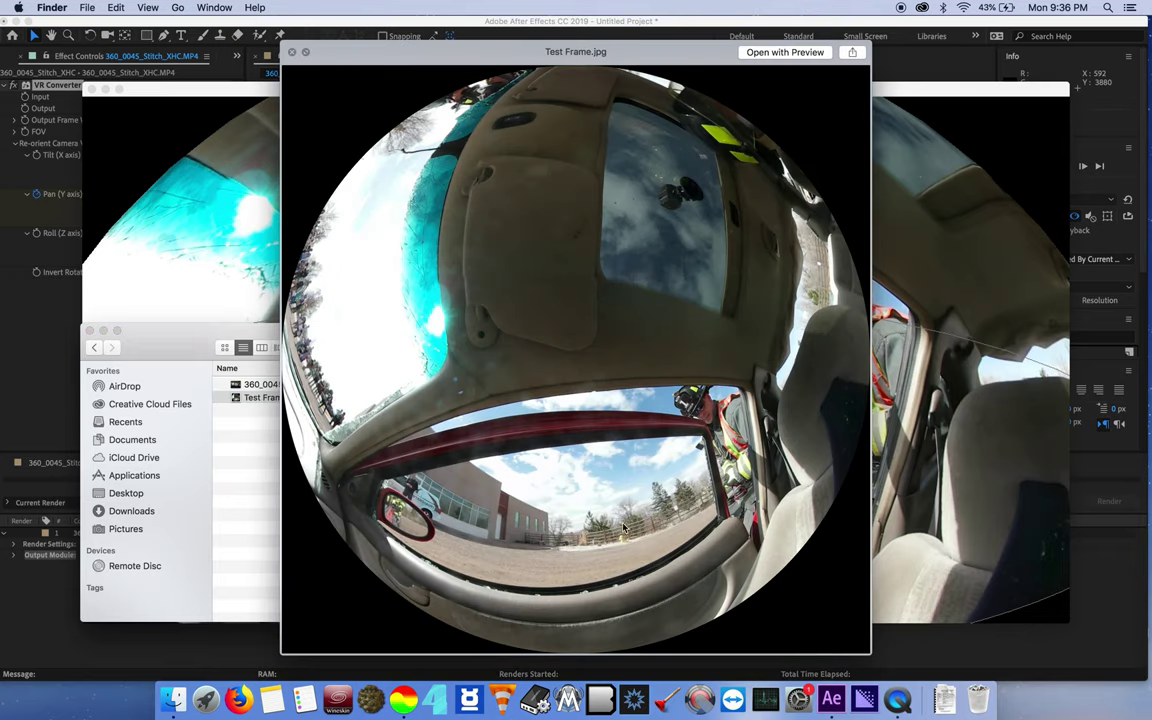
{"action": "left_click", "coordinate": [926, 94]}
{"action": "key", "text": "Tab"}
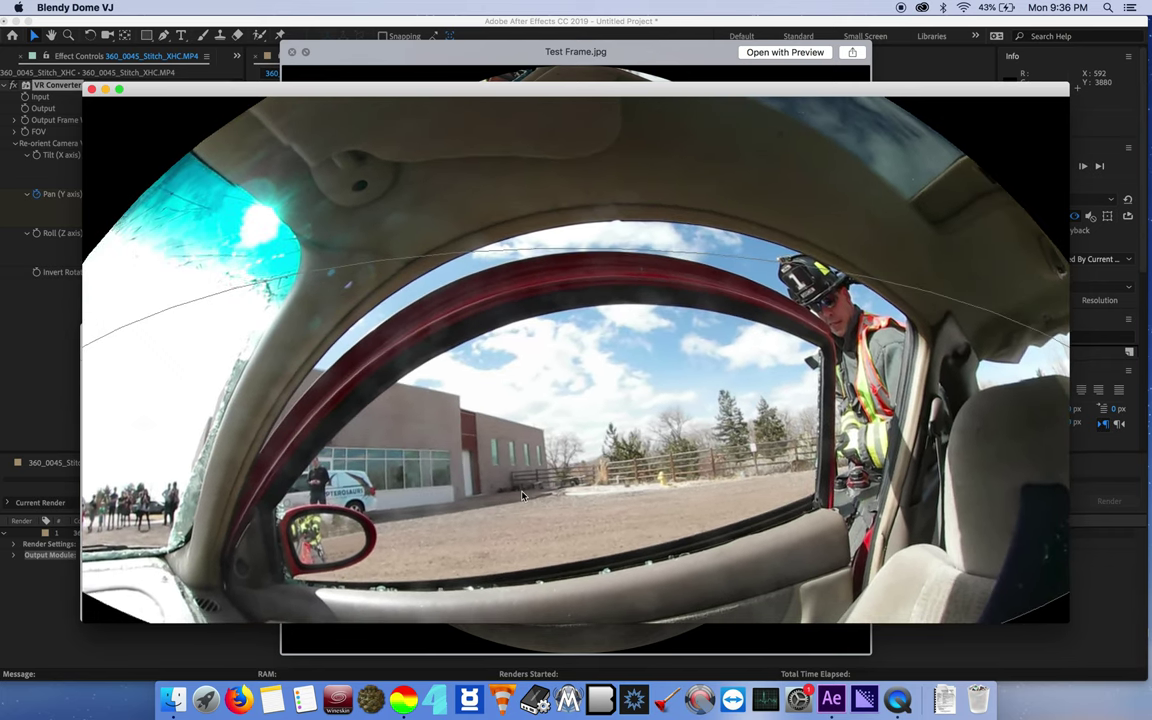
{"action": "left_click", "coordinate": [508, 27]}
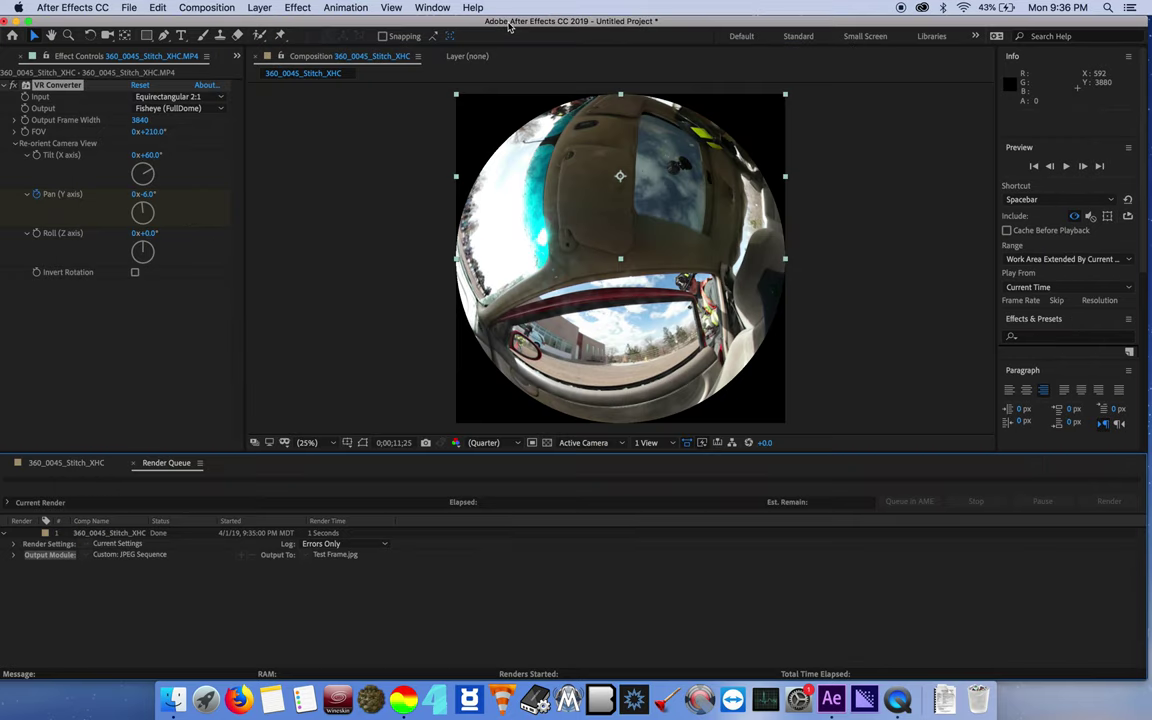